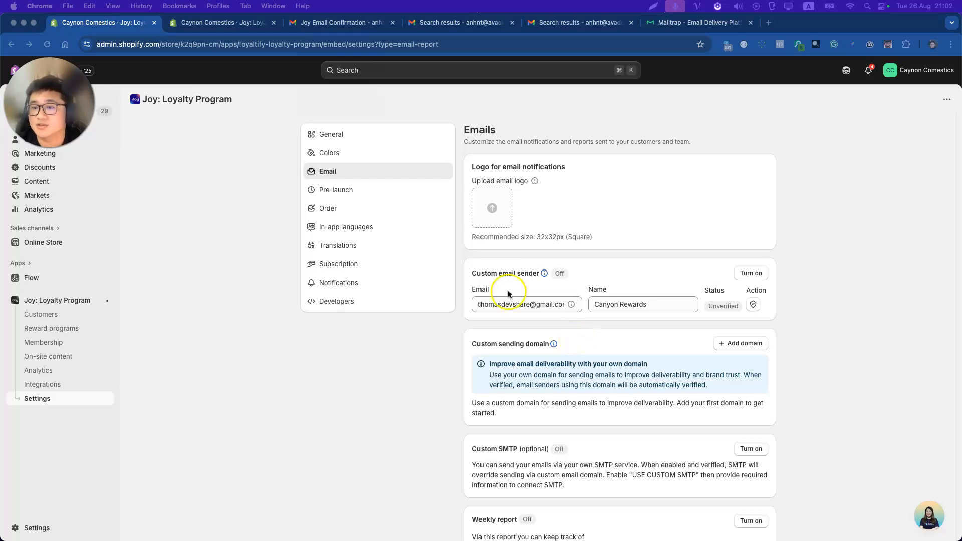
Review the Canyon Rewards custom sender fields and send a verification email to its address.
triple_click(499, 272)
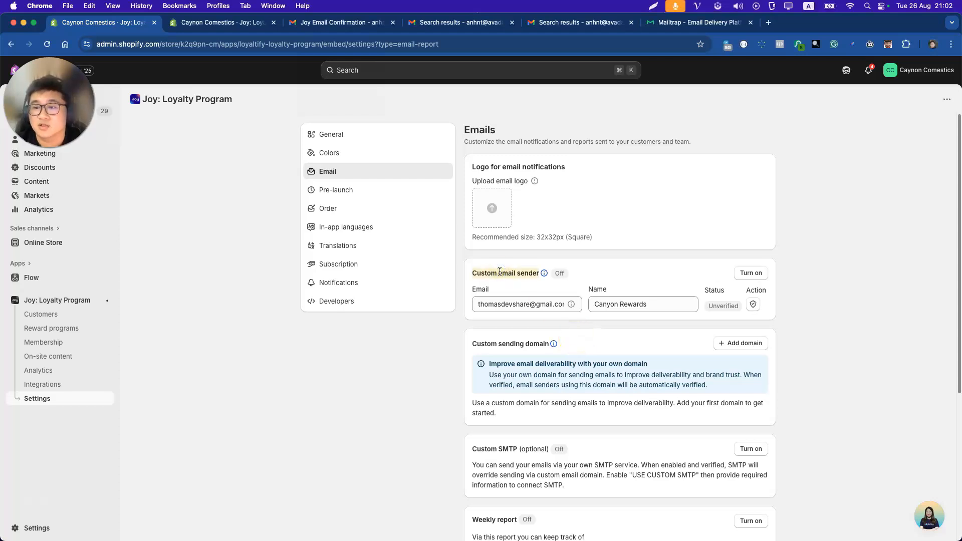
triple_click(499, 303)
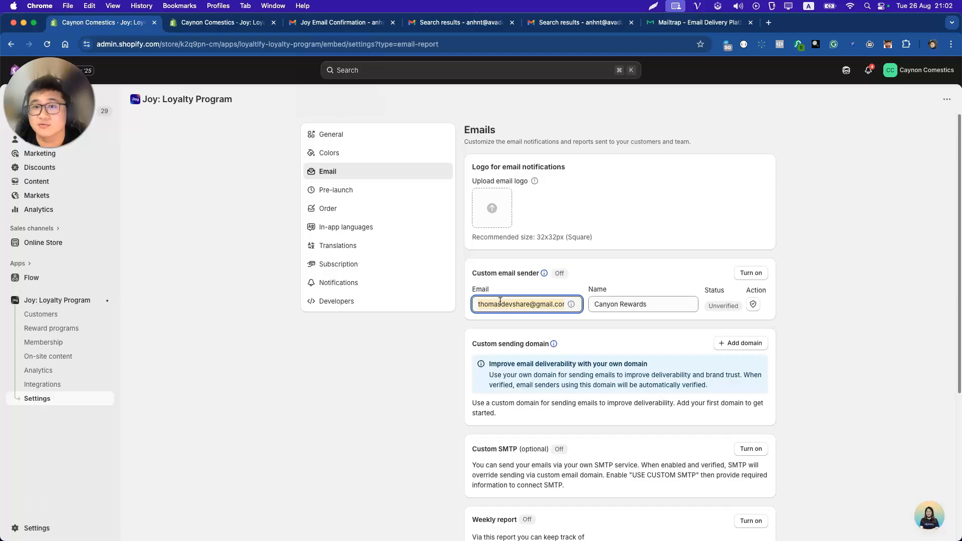
triple_click(632, 304)
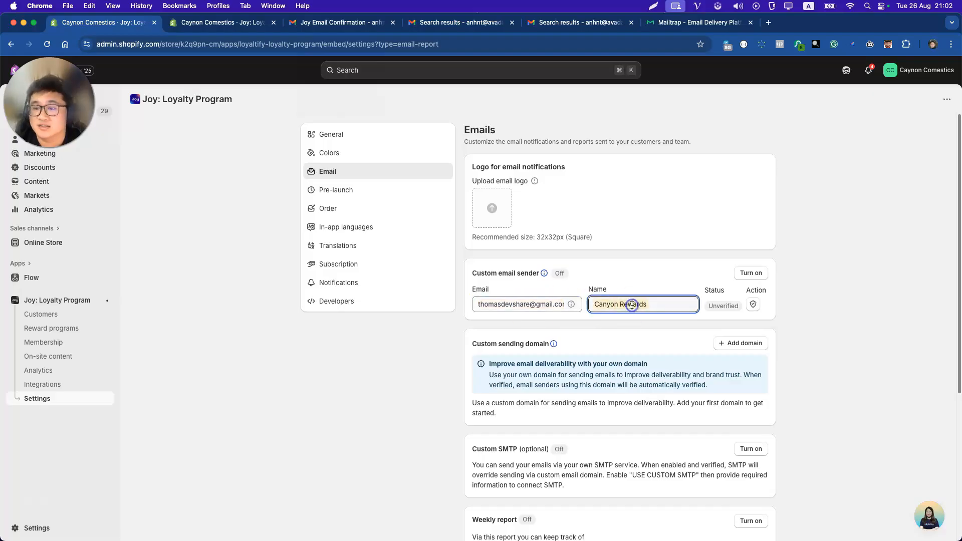
click(751, 306)
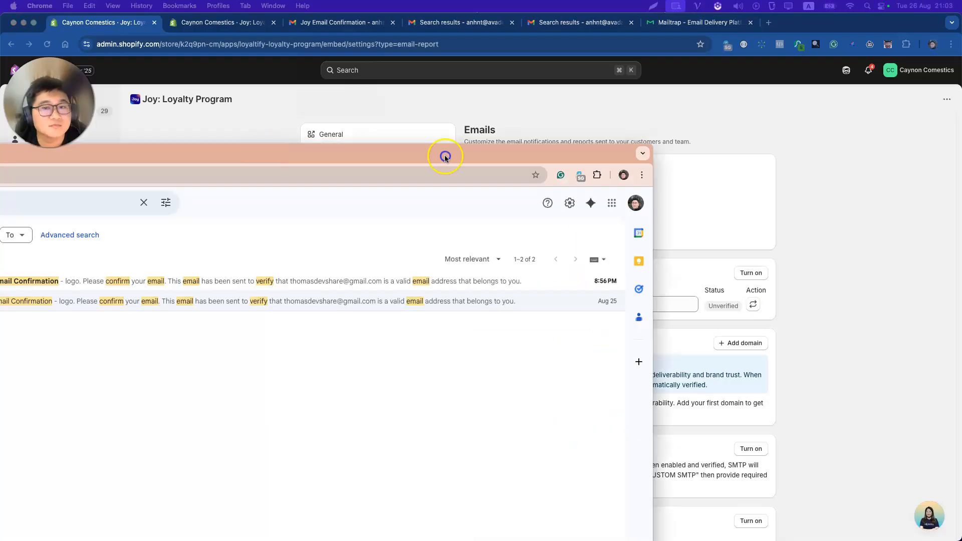
In Gmail, open the newest Joy Email Confirmation and follow its Verify Your Email link.
drag(445, 155, 590, 104)
double_click(590, 103)
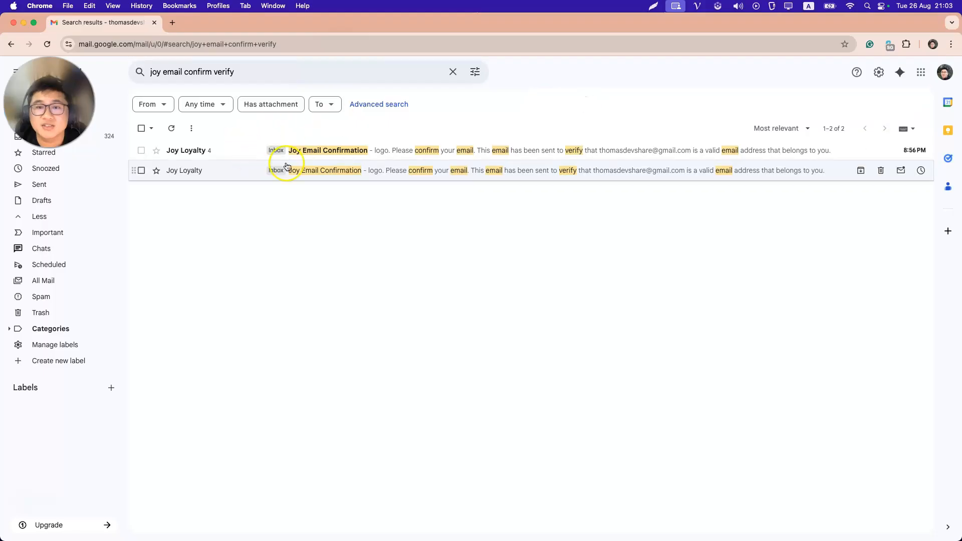
click(350, 152)
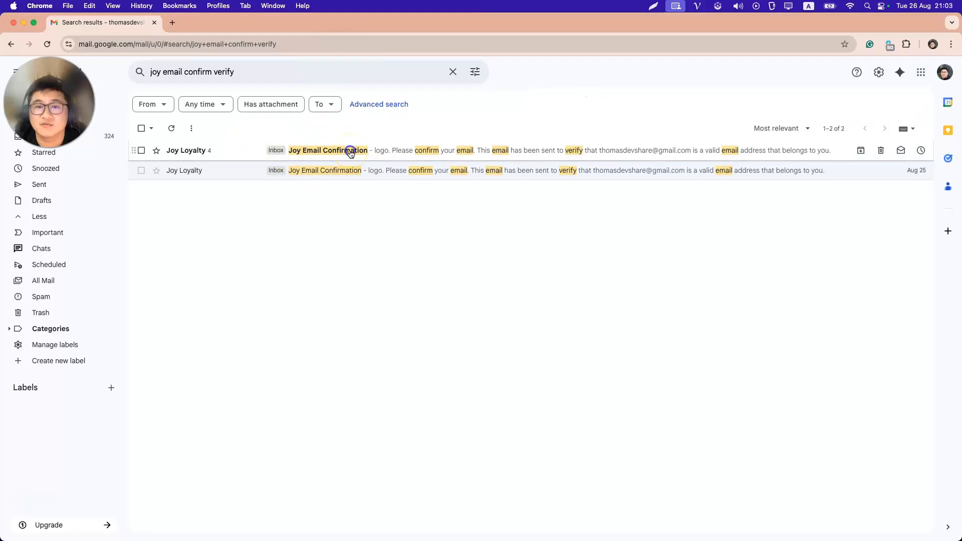
scroll(356, 272, down, 3)
click(168, 444)
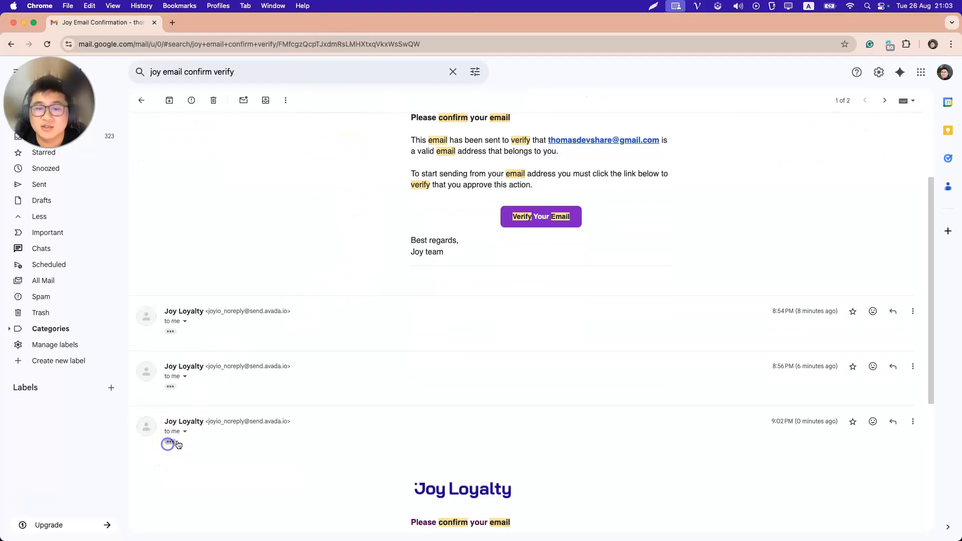
scroll(605, 413, down, 5)
click(519, 386)
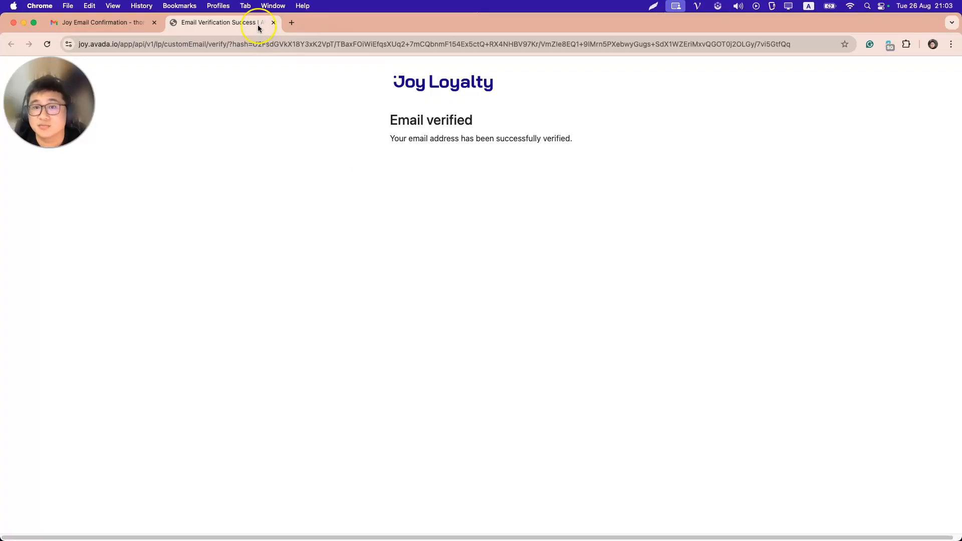
Close the verification success page and Gmail, returning to Joy's Email settings.
click(274, 23)
click(23, 23)
click(522, 329)
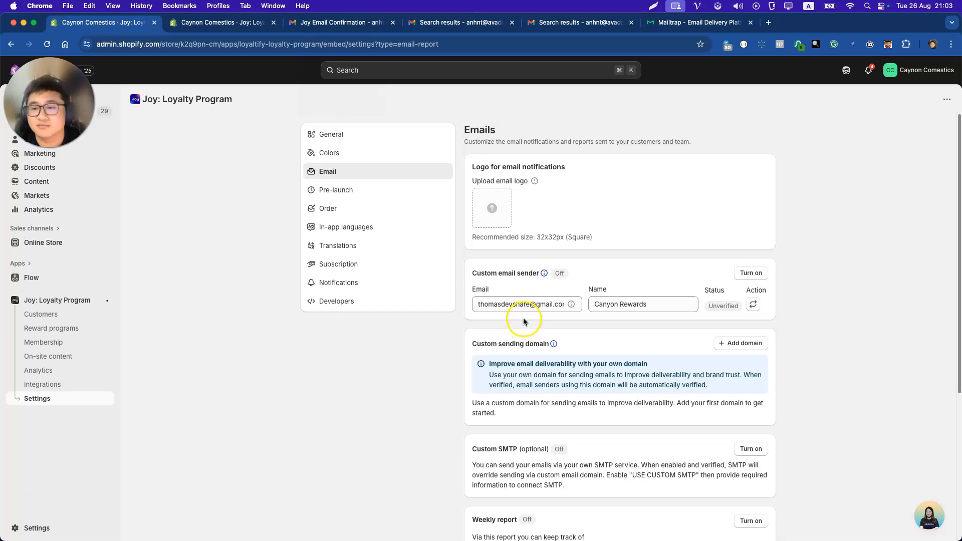
Refresh the sender's verification status, turn the Canyon Rewards sender on, and save.
click(752, 306)
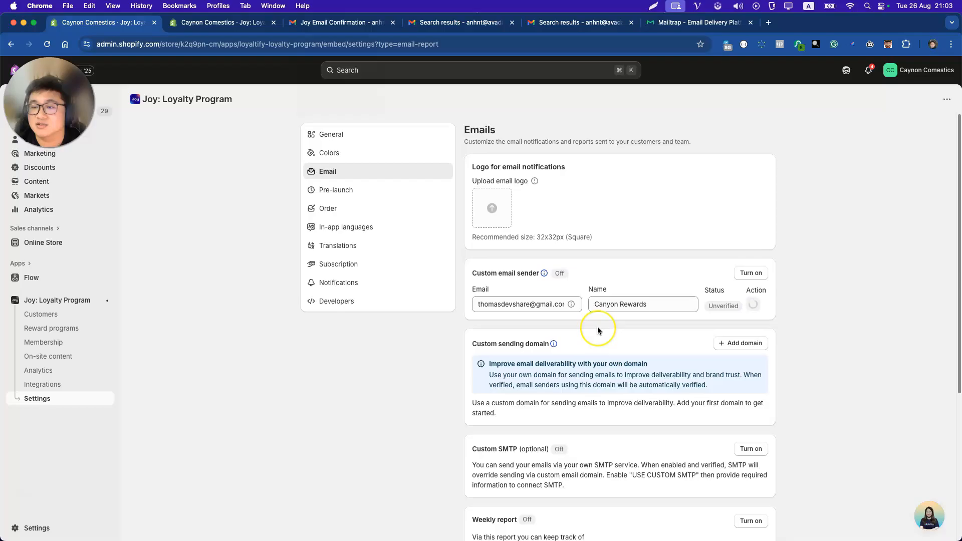
click(750, 272)
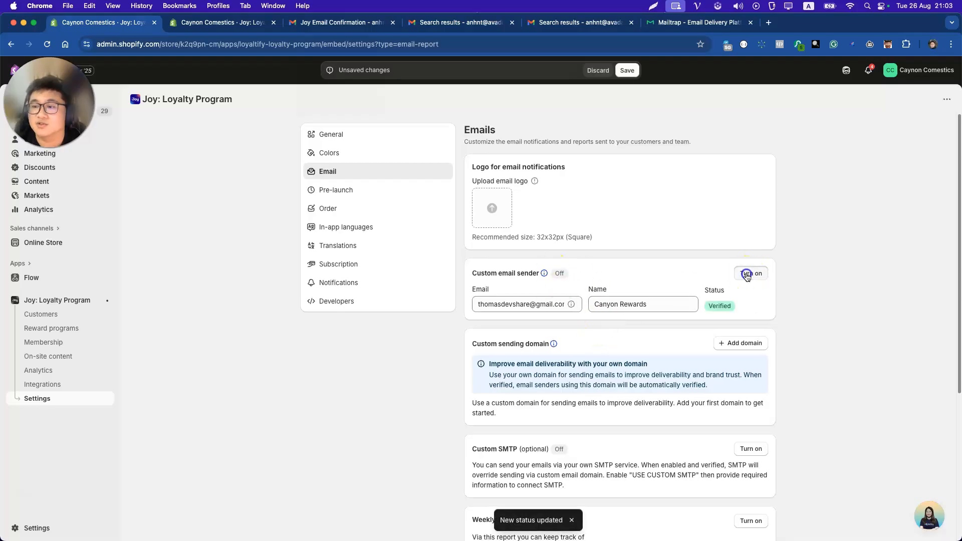
click(627, 72)
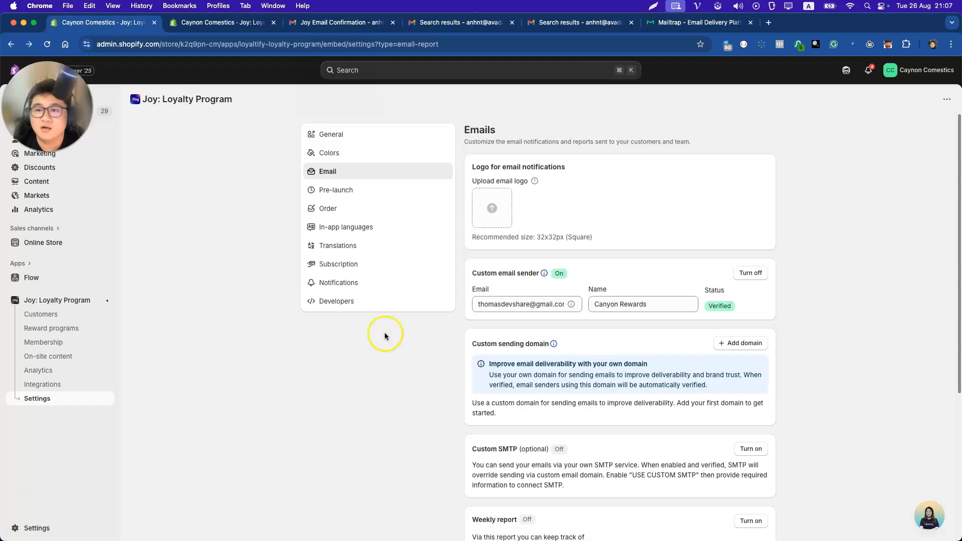
Send a Redeem points test email to the test recipient's e-mail address.
click(223, 22)
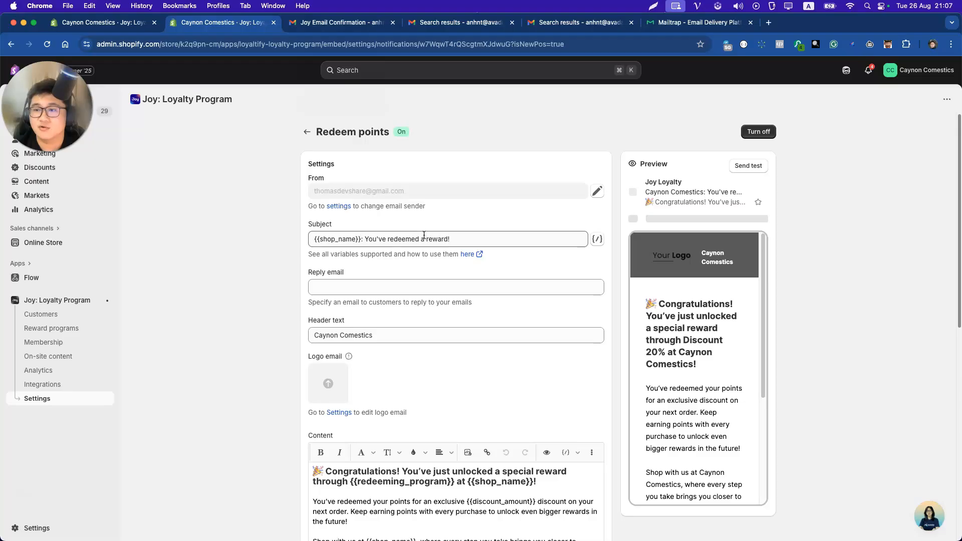
click(748, 167)
click(452, 327)
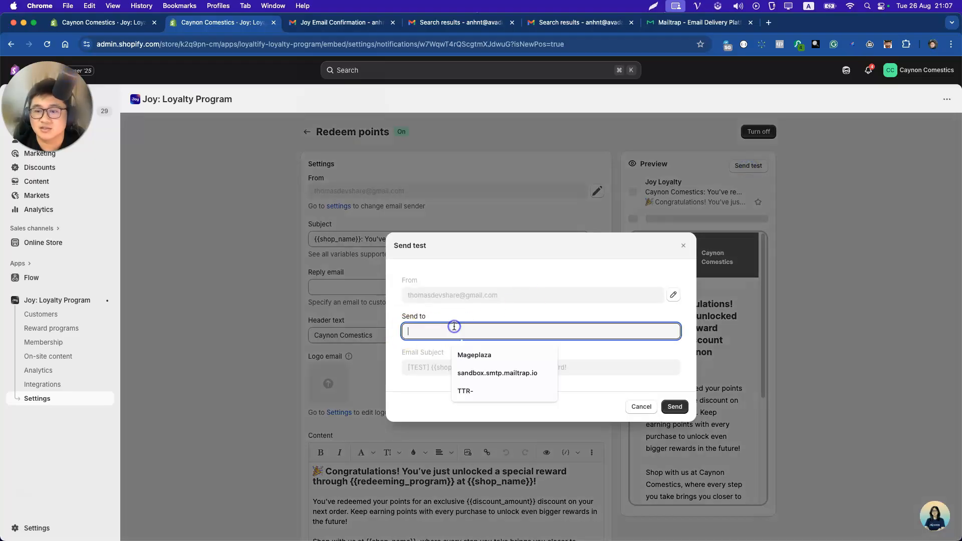
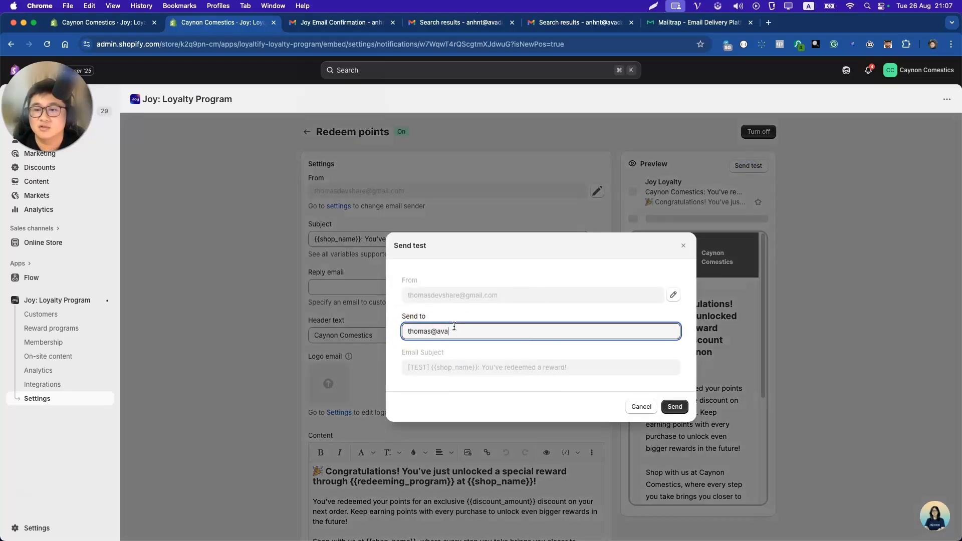
click(649, 409)
click(674, 407)
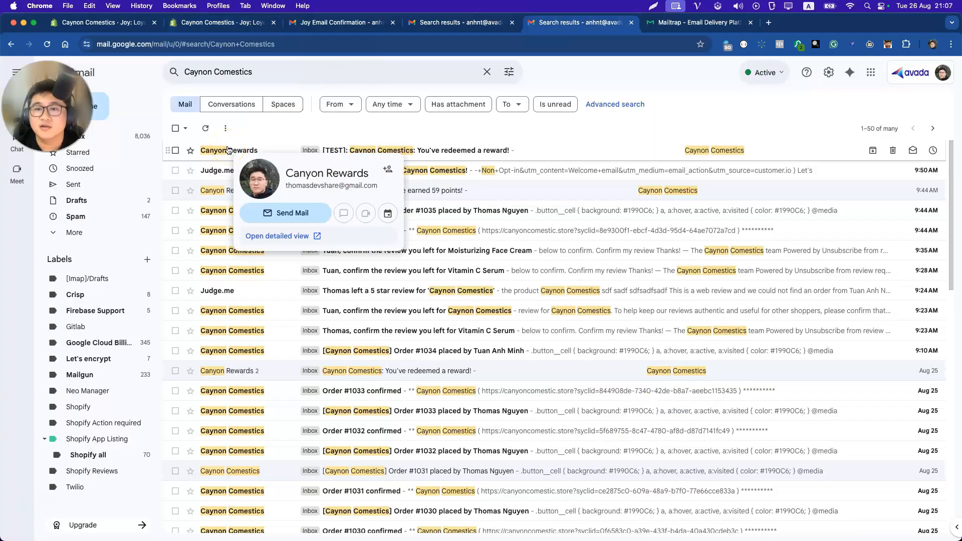
Open the [TEST] Caynon Comestics email, check its Canyon Rewards via send.avada.io sender, and show images.
click(229, 150)
click(270, 148)
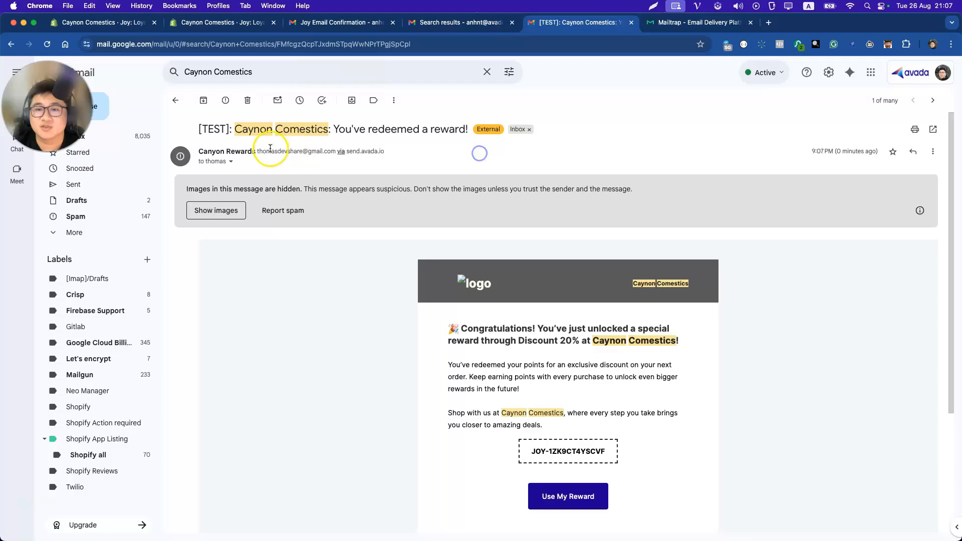
drag(269, 149, 331, 152)
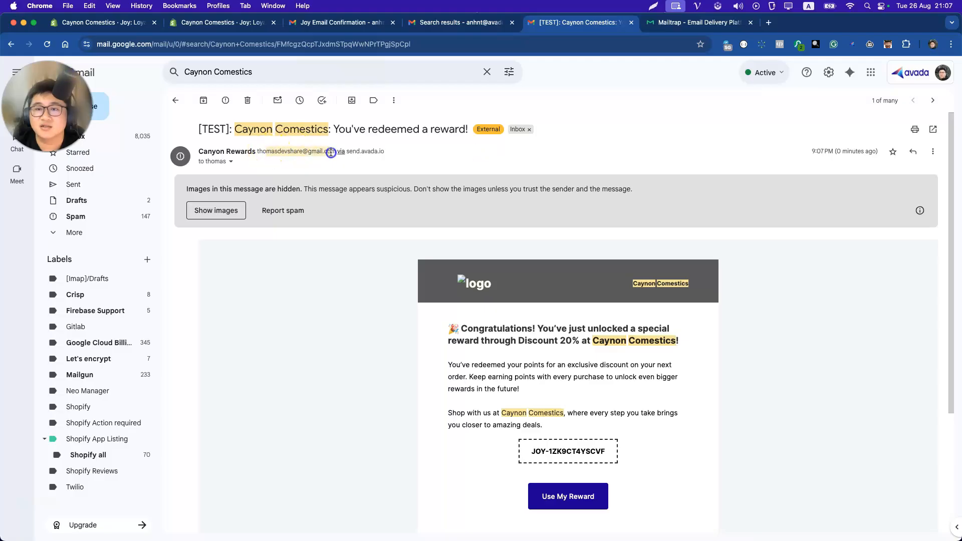
drag(396, 153, 347, 152)
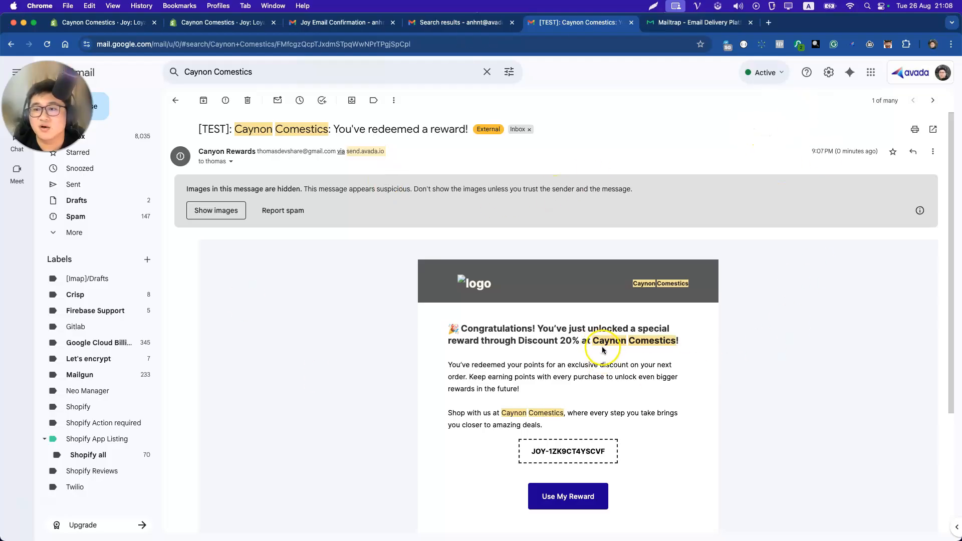
click(210, 210)
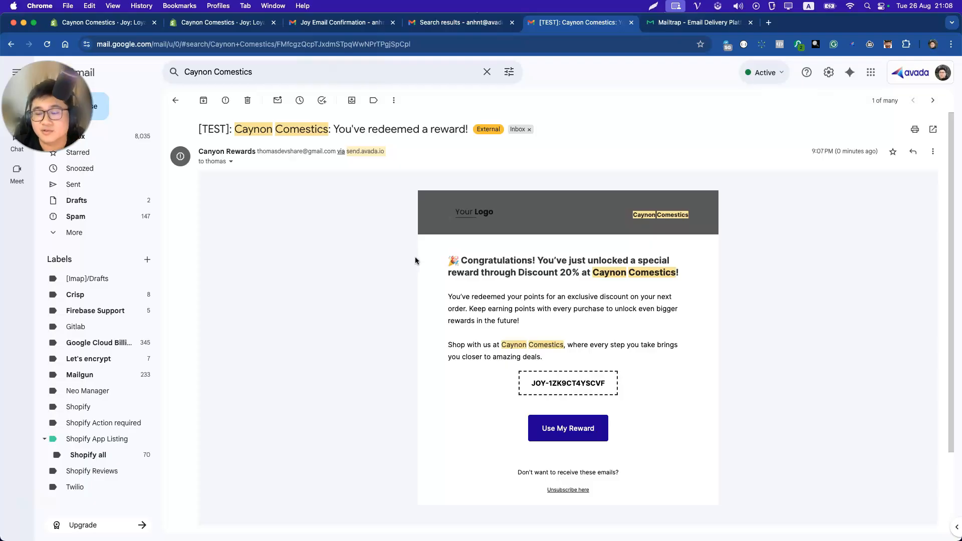
Delete the stray 1 from the canyoncomestic.store sender address and send it a verification email.
click(221, 23)
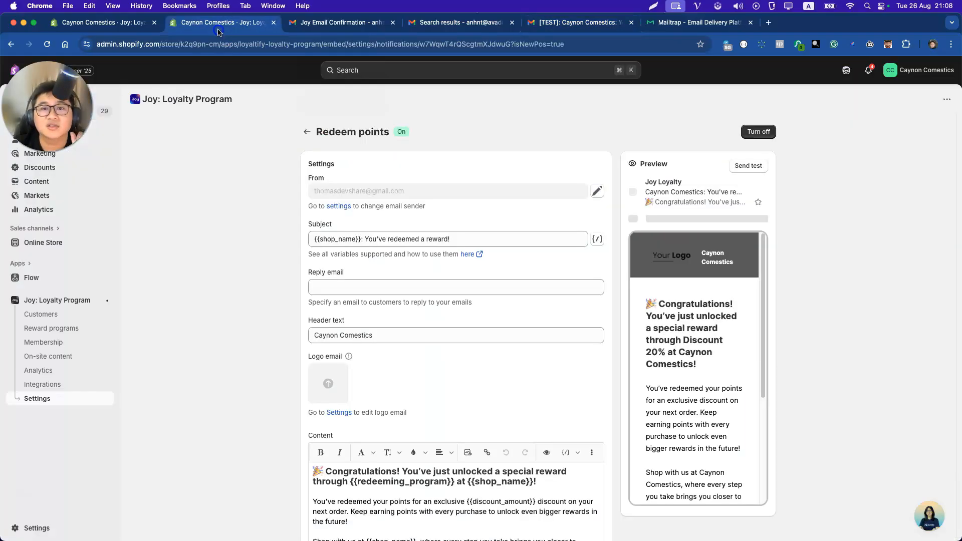
click(93, 27)
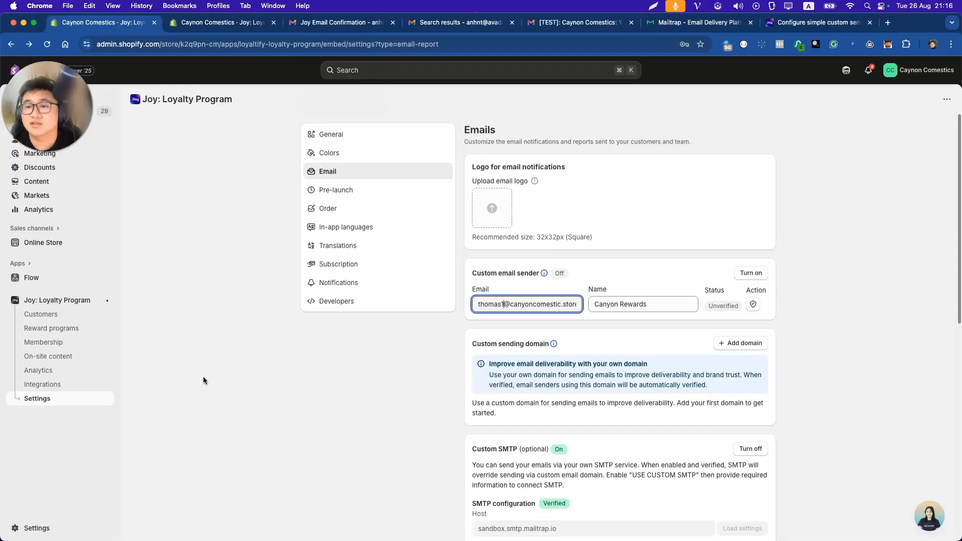
click(504, 304)
key(BackSpace)
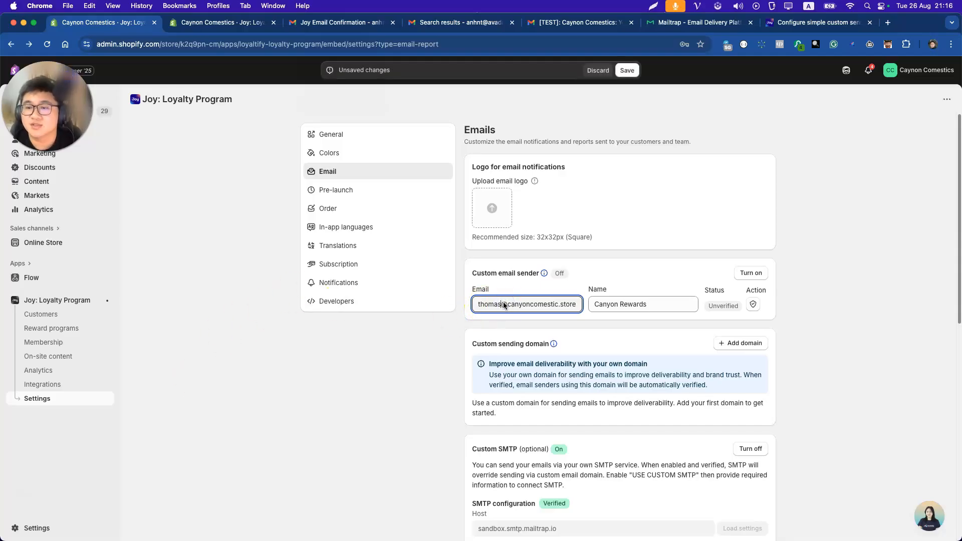
click(574, 307)
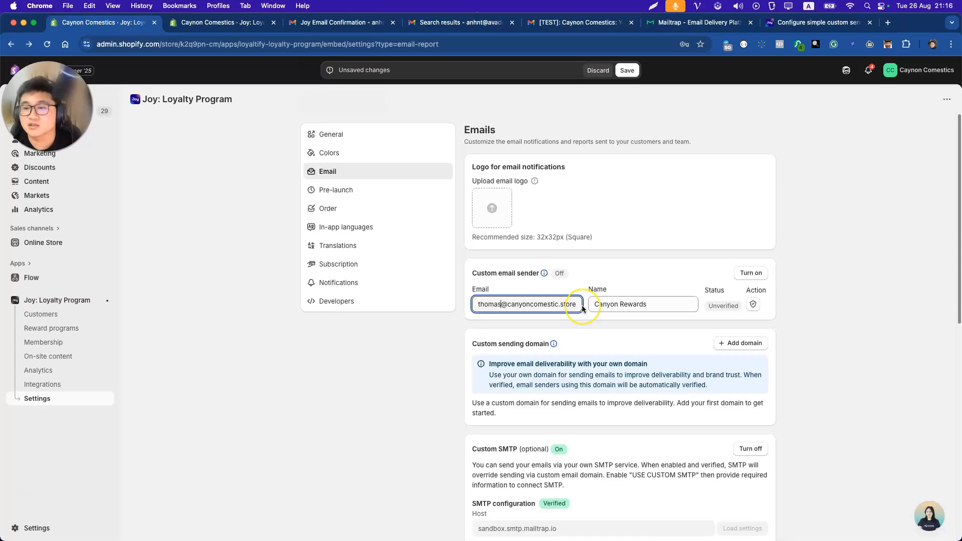
double_click(641, 304)
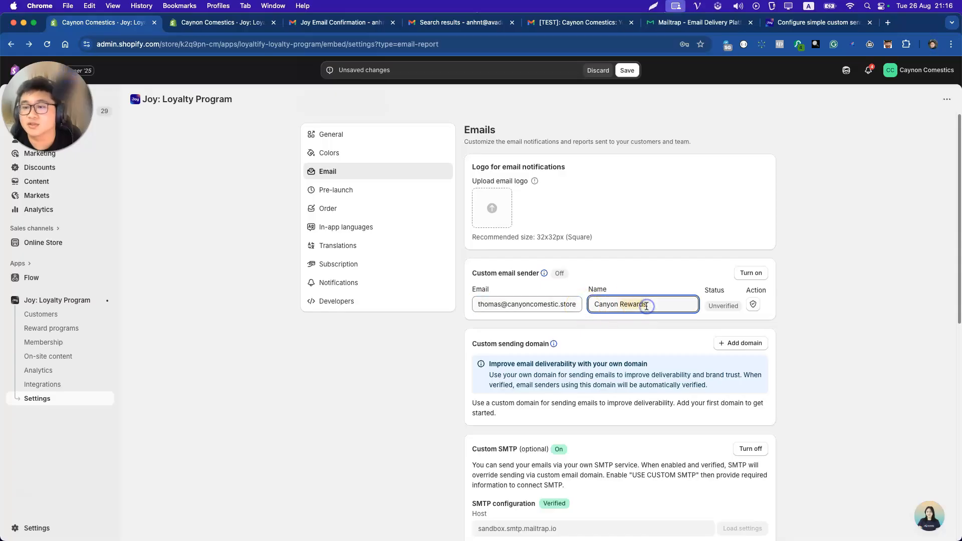
click(751, 305)
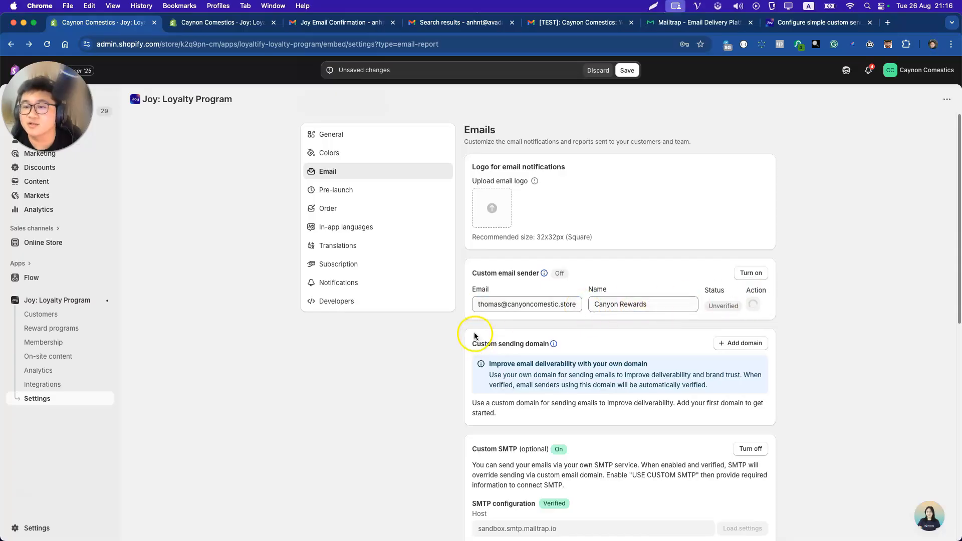
Bring up the store mailbox inbox in Outlook.
drag(0, 145, 632, 146)
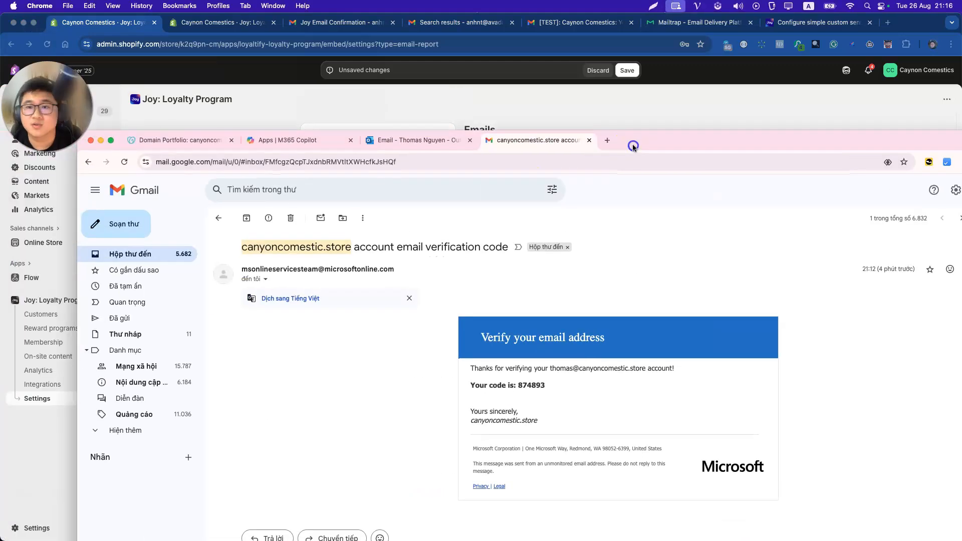
double_click(632, 145)
click(341, 26)
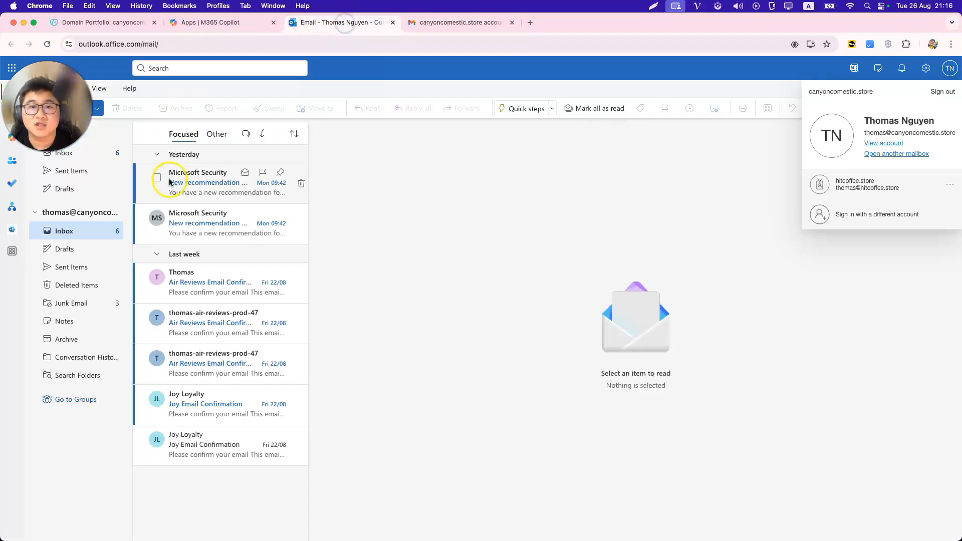
click(69, 151)
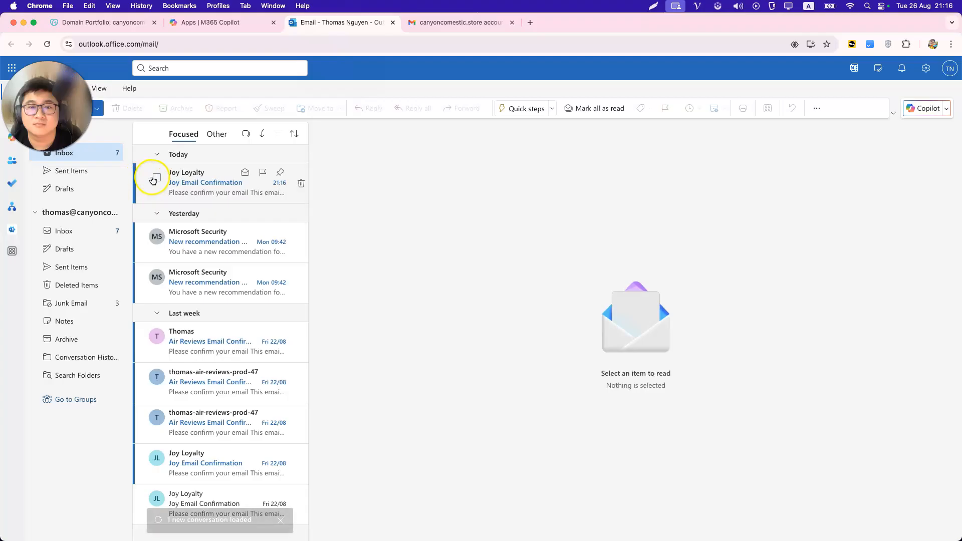
Open the Joy Email Confirmation, verify the address, and refresh the sender status in Joy.
click(200, 185)
double_click(200, 185)
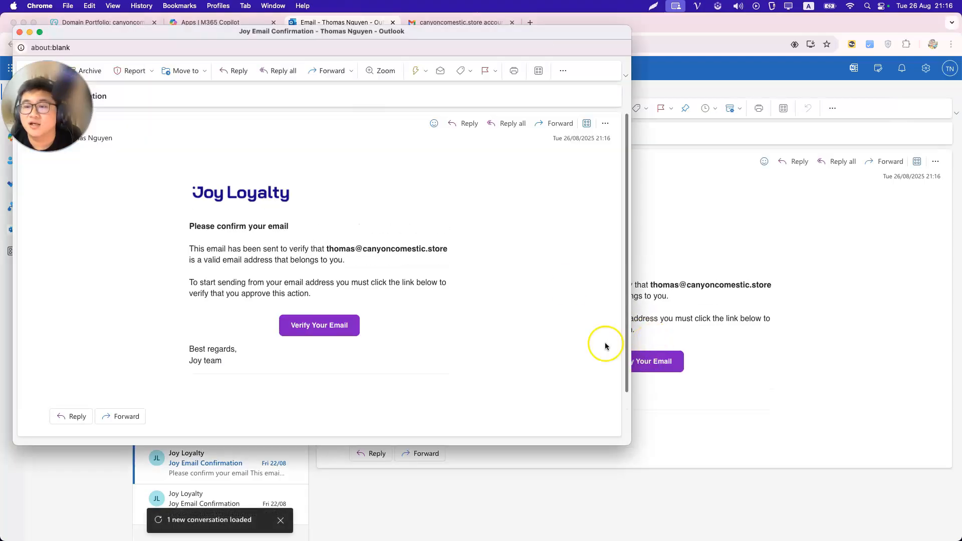
click(19, 31)
click(624, 366)
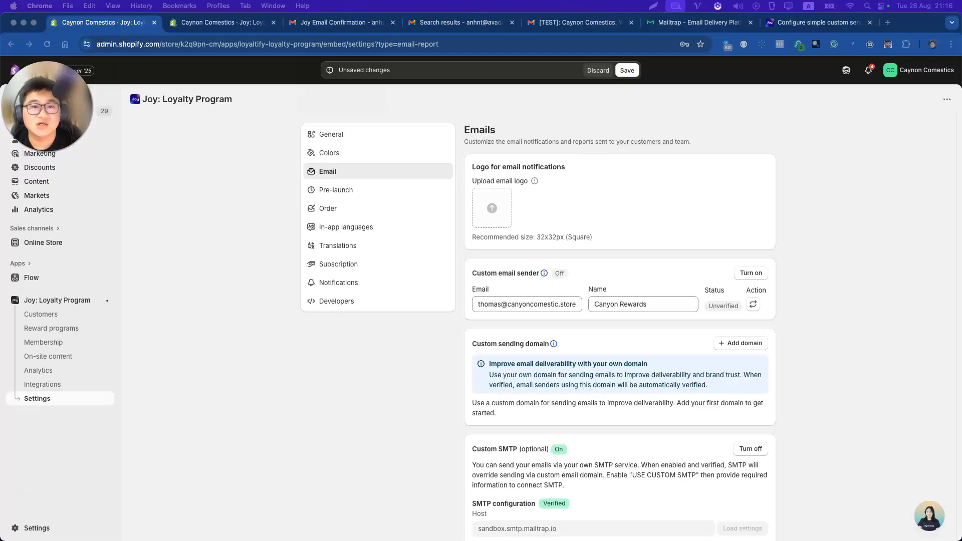
click(752, 304)
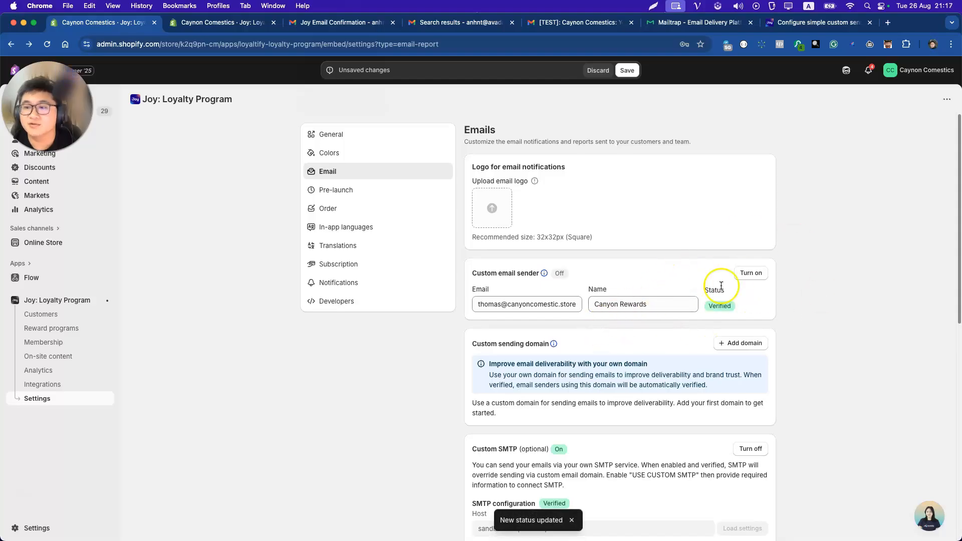
Turn on the verified Canyon Rewards sender and save the email settings.
click(745, 274)
click(627, 70)
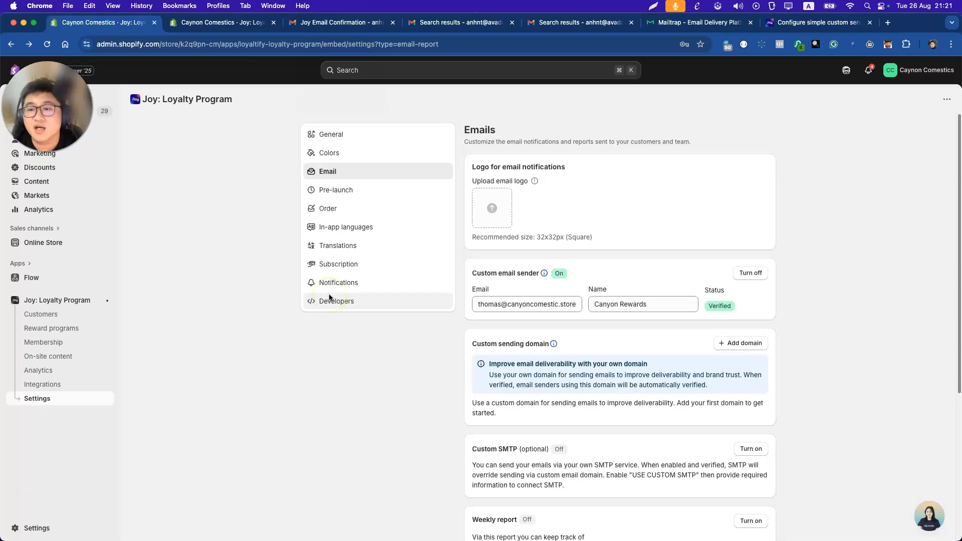
click(234, 28)
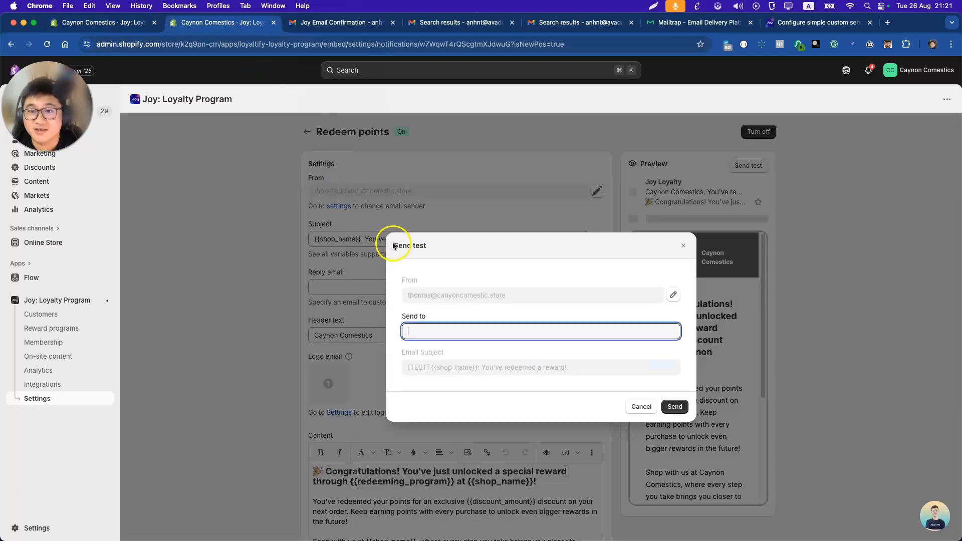
click(455, 330)
Read the help article's Add your SPF record section.
click(782, 23)
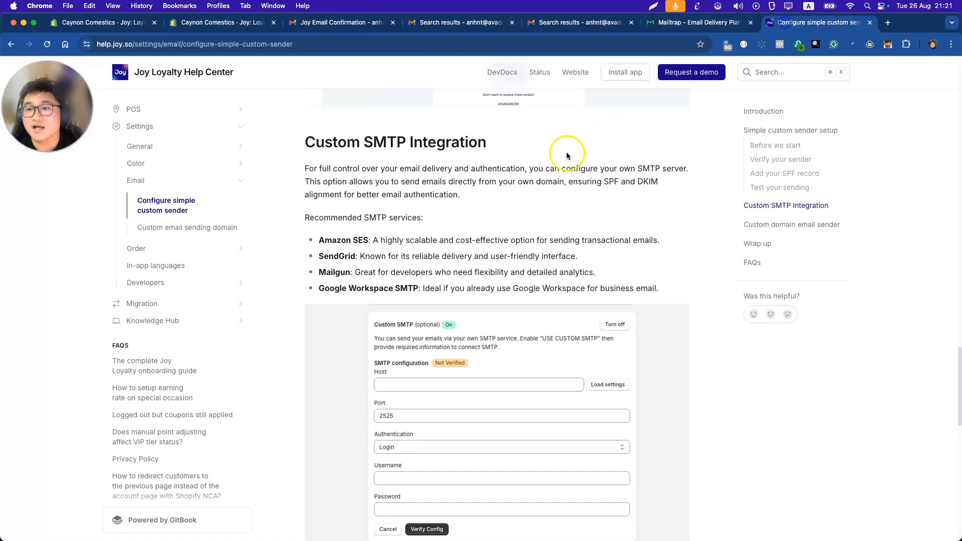
scroll(457, 169, up, 4)
scroll(457, 168, down, 12)
scroll(459, 169, up, 15)
scroll(459, 168, up, 12)
scroll(459, 169, down, 4)
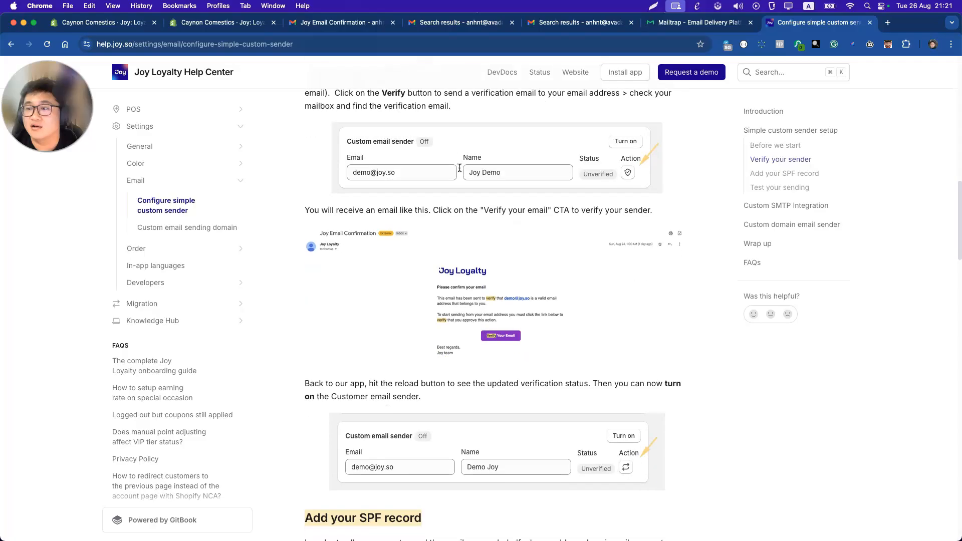
scroll(459, 168, down, 3)
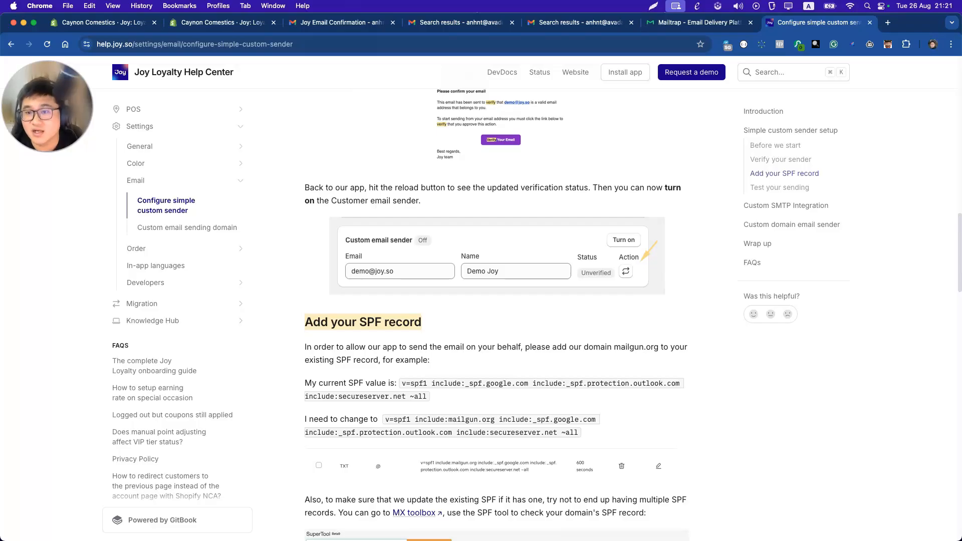
scroll(422, 256, down, 3)
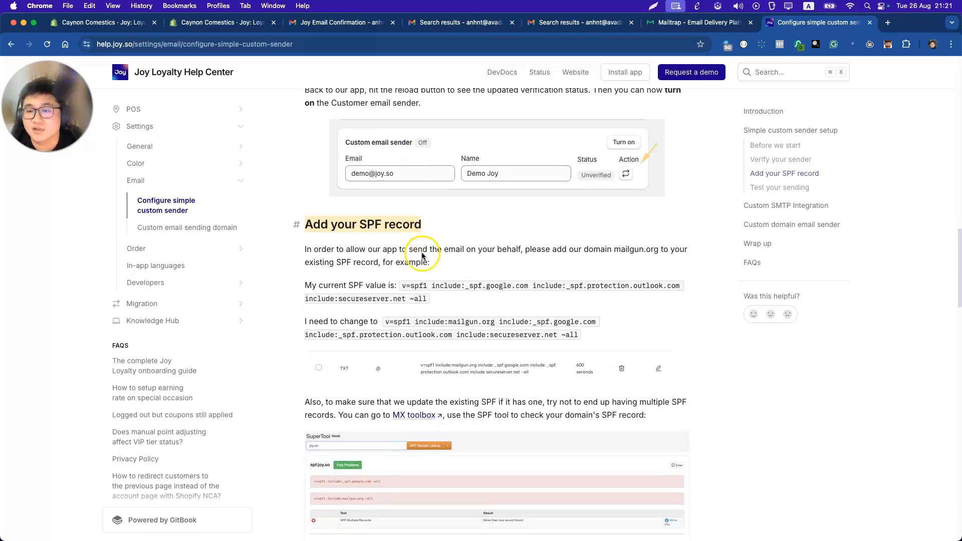
Send the Redeem points test email to the test recipient's e-mail address.
click(212, 22)
click(511, 331)
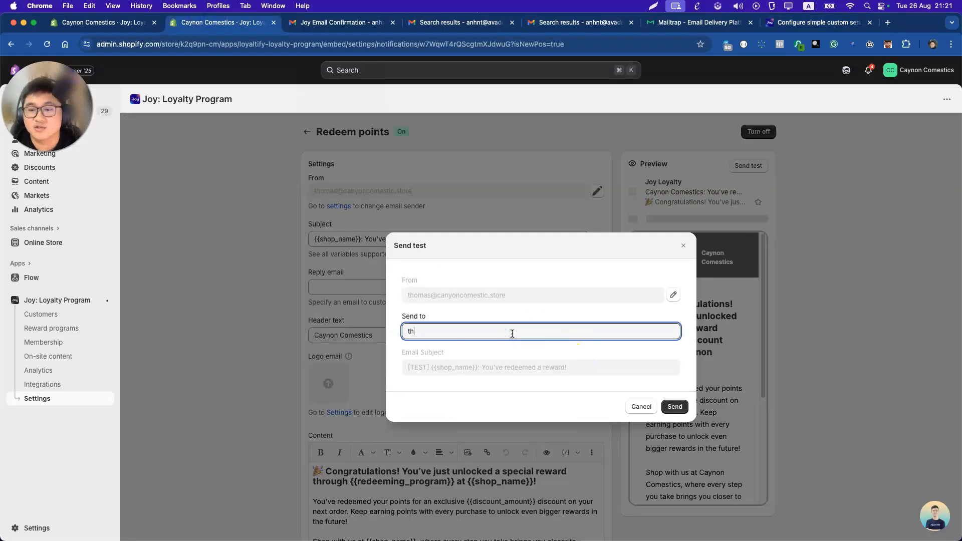
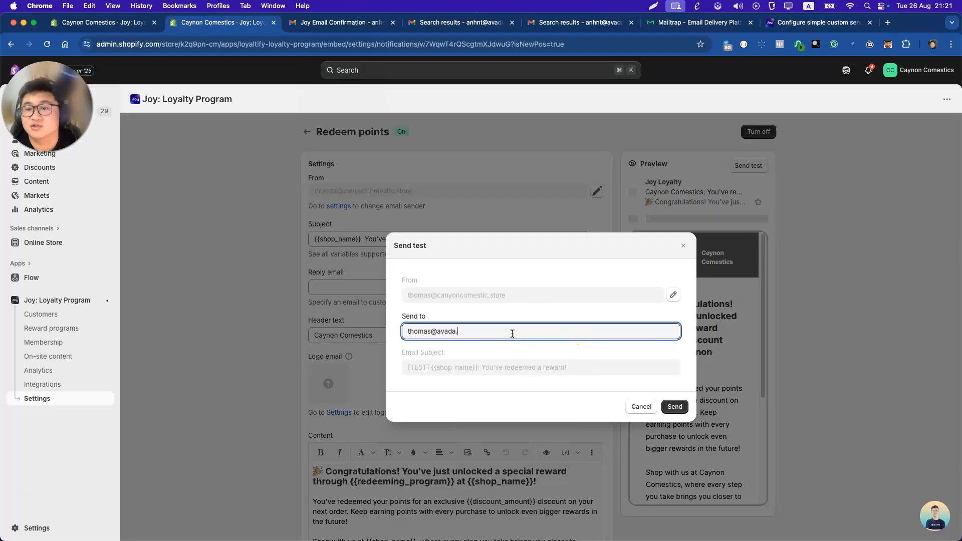
click(527, 335)
click(673, 405)
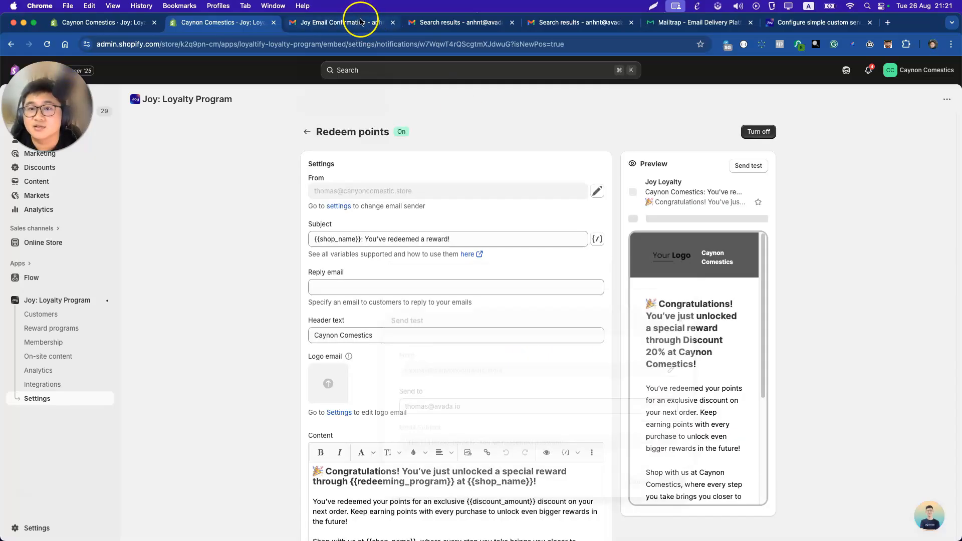
Check the Caynon Comestics search results in Gmail for the new [TEST] redeemed-reward email.
click(366, 22)
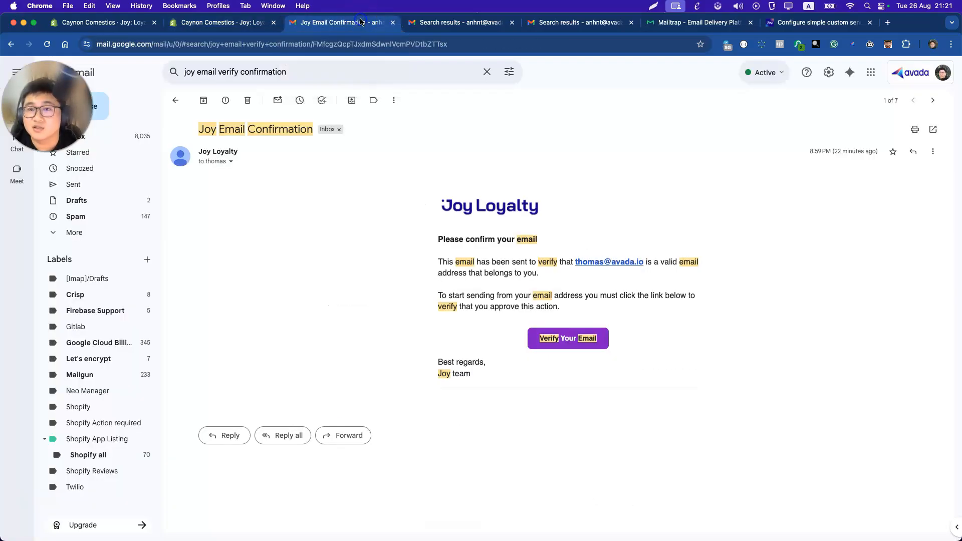
click(576, 22)
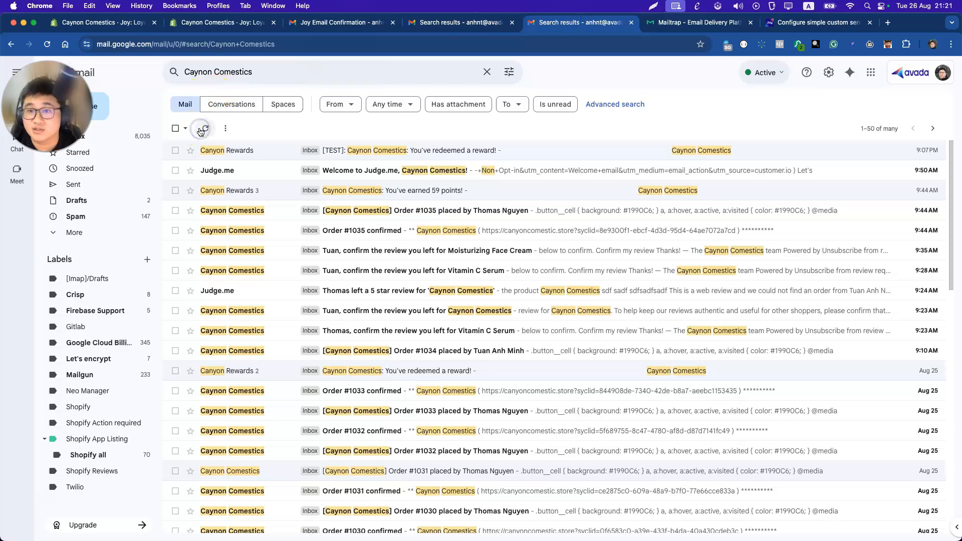
click(215, 22)
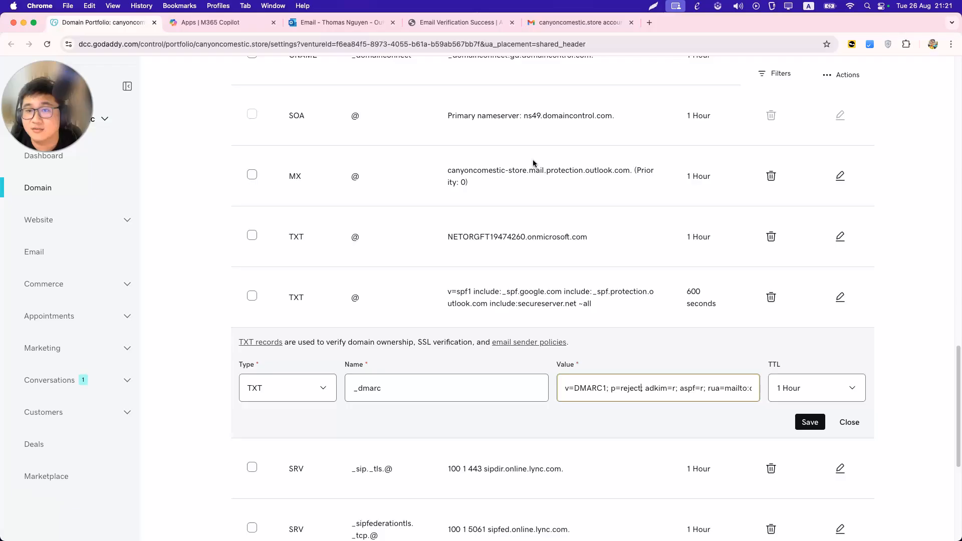
Inspect the _dmarc TXT record and its p=reject policy.
click(399, 375)
double_click(393, 386)
double_click(627, 388)
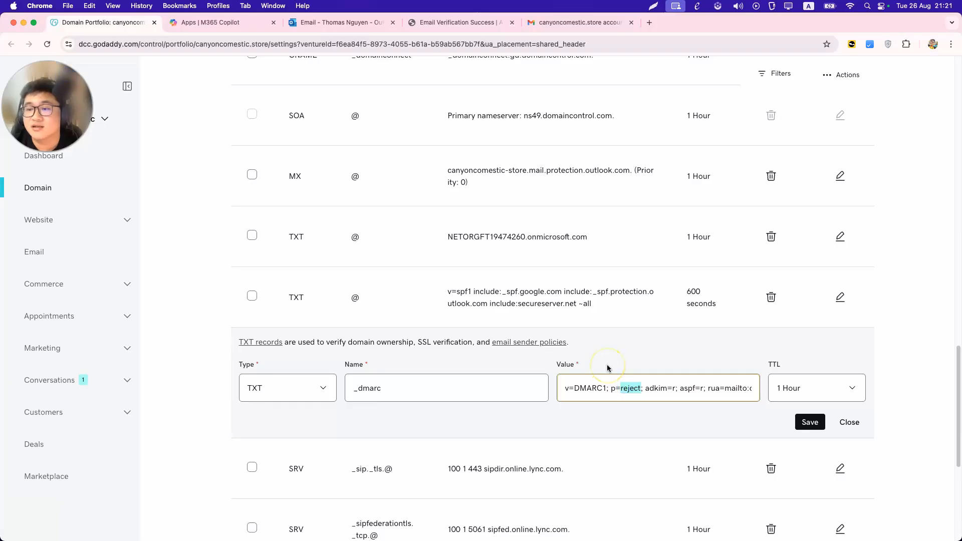
Review the SPF value's outlook.com and google includes, then open the SPF TXT (@) record for editing.
triple_click(472, 289)
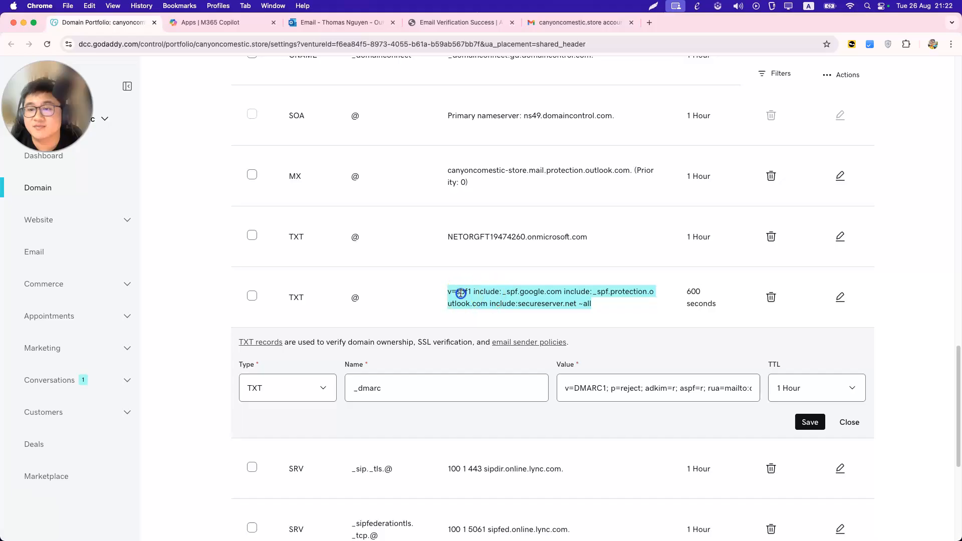
double_click(461, 291)
triple_click(477, 291)
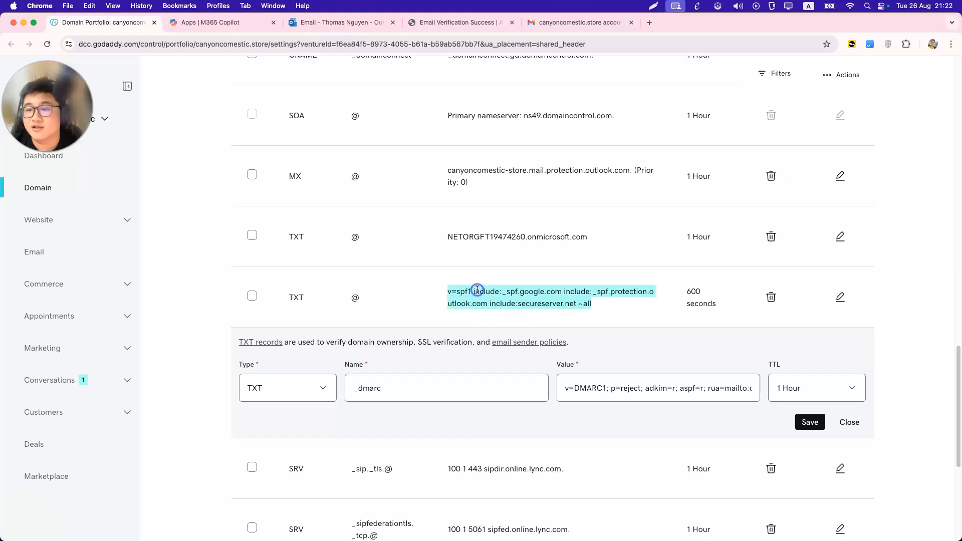
click(597, 294)
drag(487, 307, 480, 299)
double_click(531, 292)
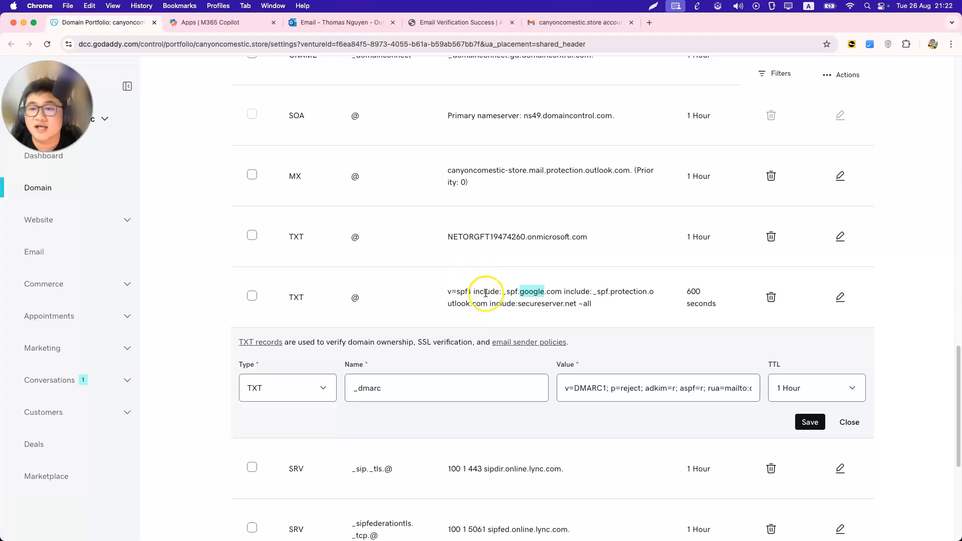
click(840, 297)
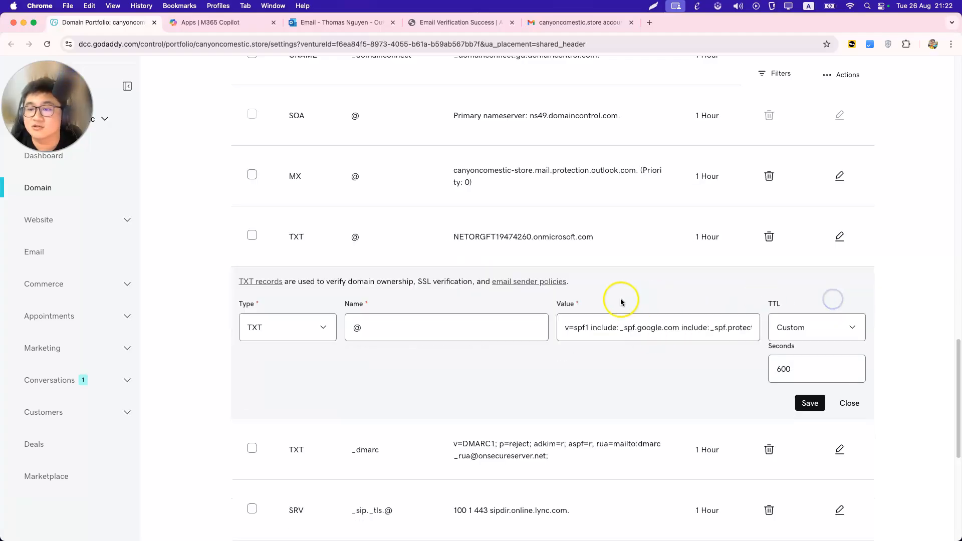
Copy include:mailgun.org from Joy's help article, insert it after v=spf1 in GoDaddy's SPF TXT record, and save.
mouse_move(426, 533)
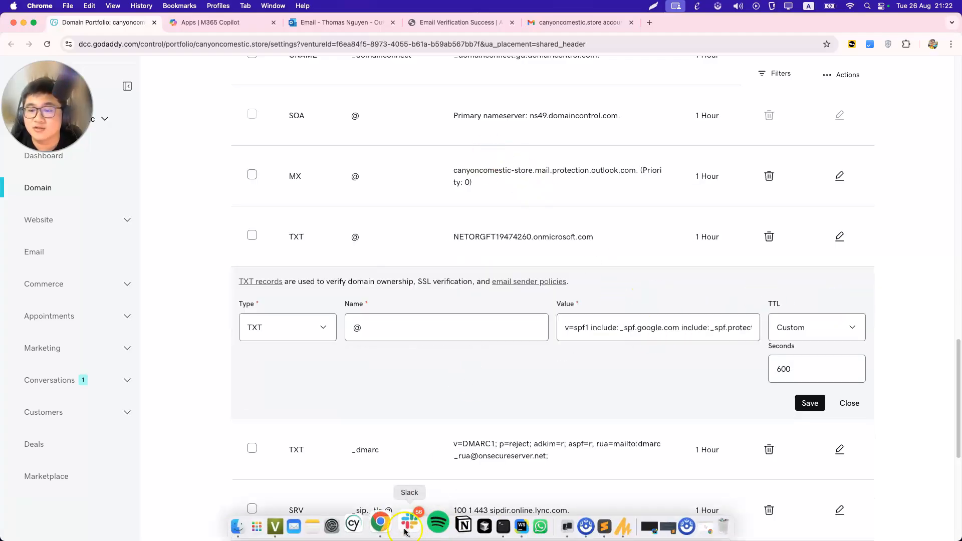
right_click(380, 524)
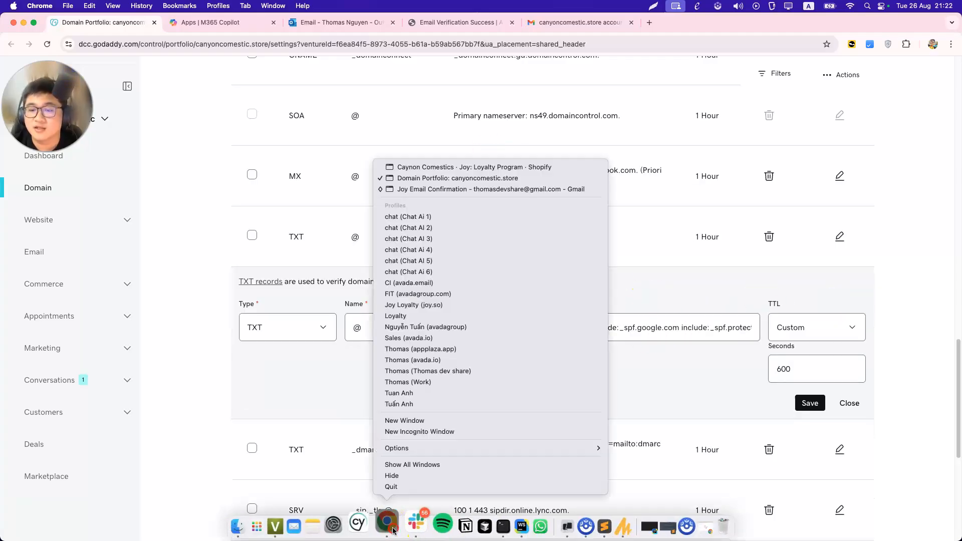
click(426, 167)
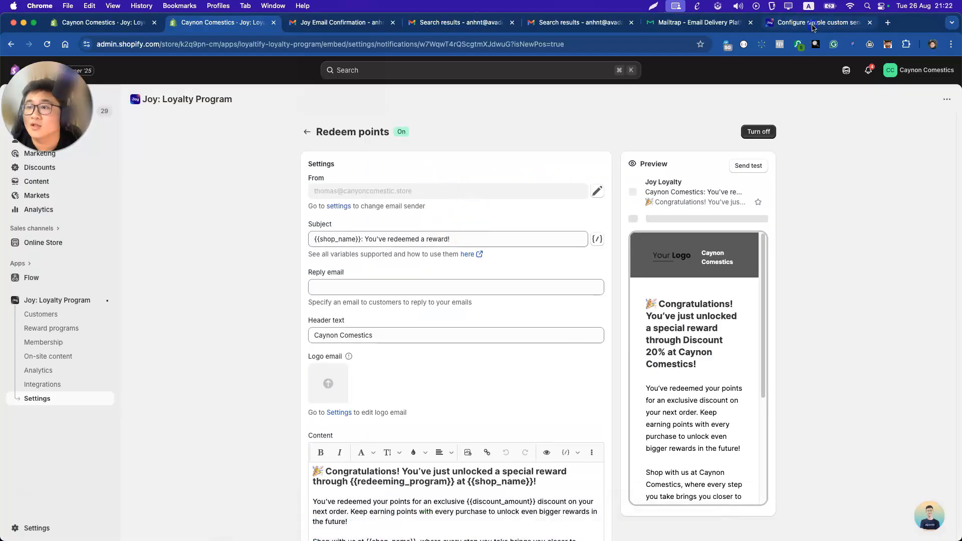
click(812, 27)
drag(413, 320, 494, 319)
key(super+c)
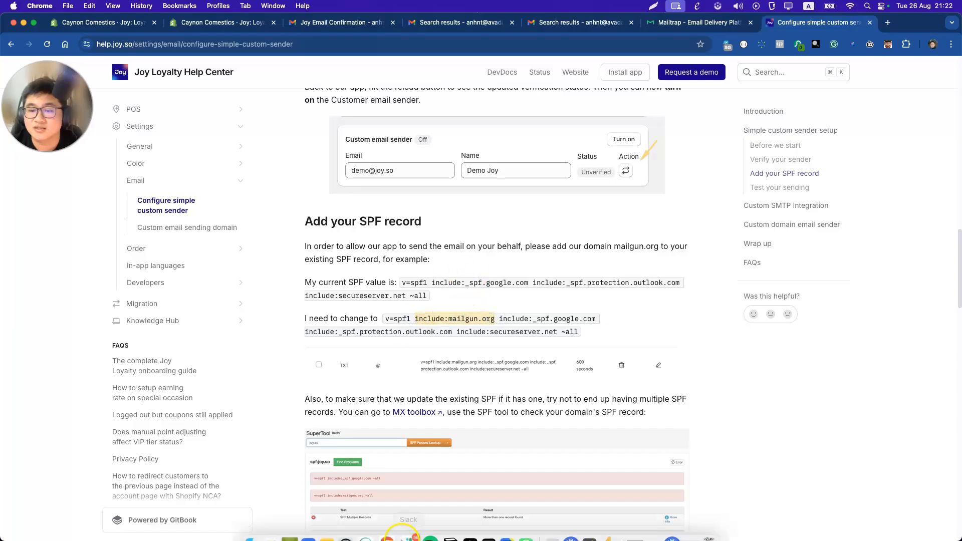
right_click(403, 532)
click(429, 172)
click(592, 328)
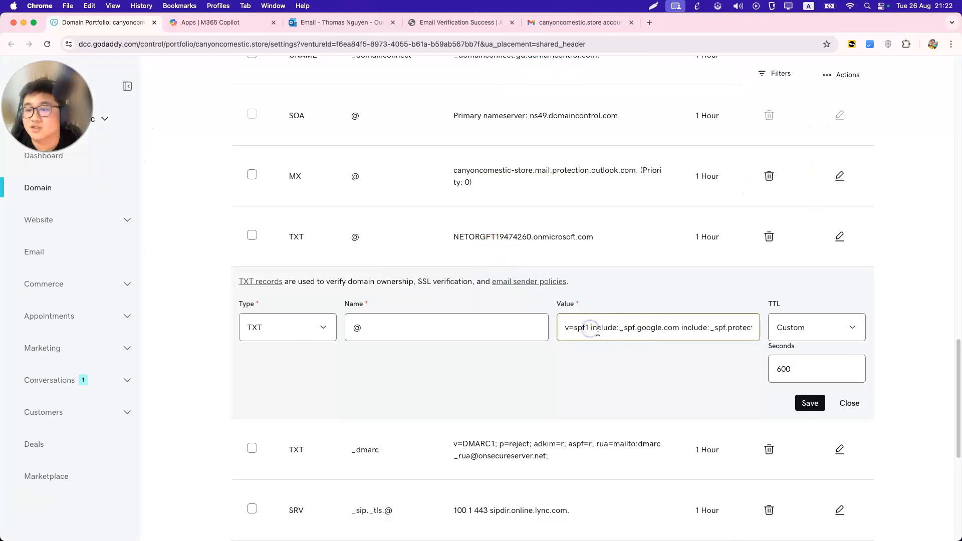
key(super+v)
click(805, 404)
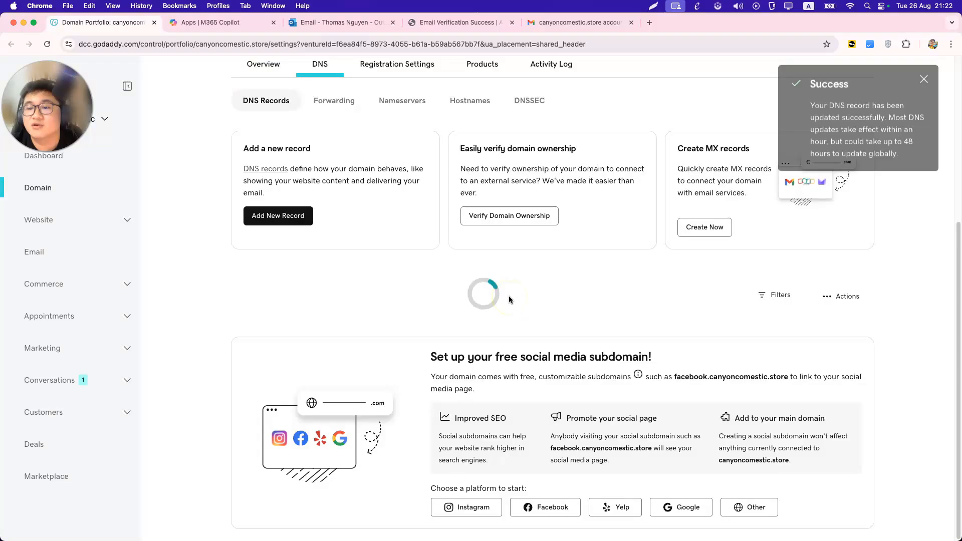
scroll(511, 301, down, 10)
Open the _dmarc TXT record (v=DMARC1; p=reject) for editing with the cursor in its value.
scroll(513, 303, down, 8)
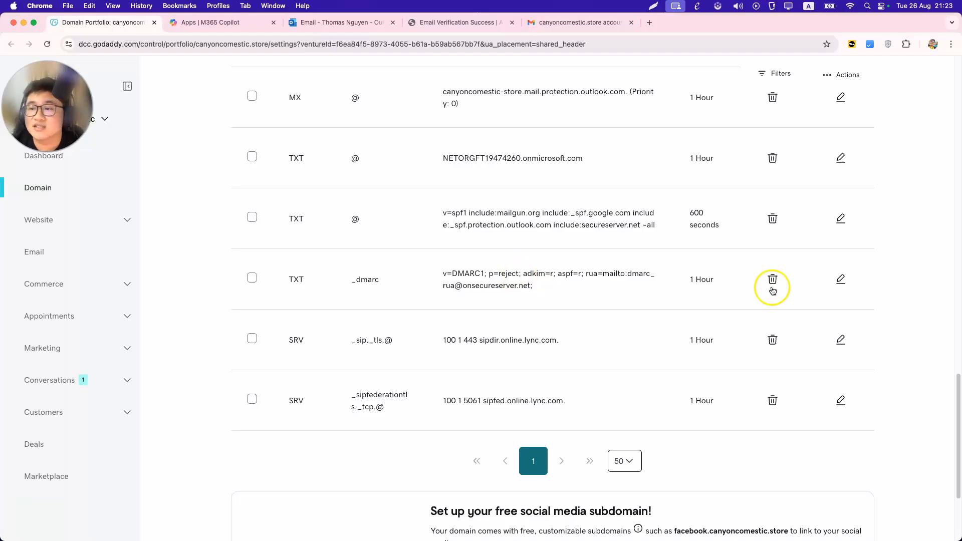
click(840, 279)
click(639, 310)
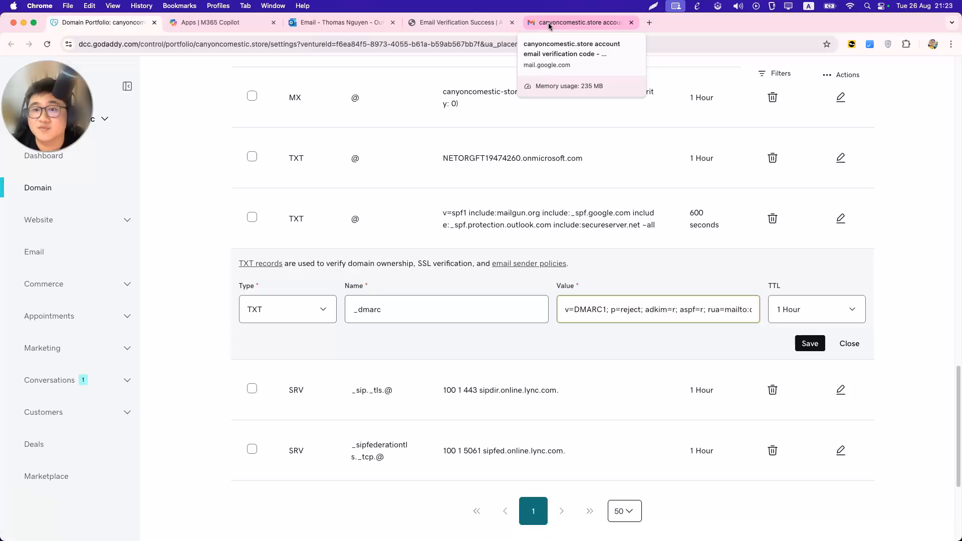
Replace reject with none in the _dmarc value and save the record.
double_click(629, 310)
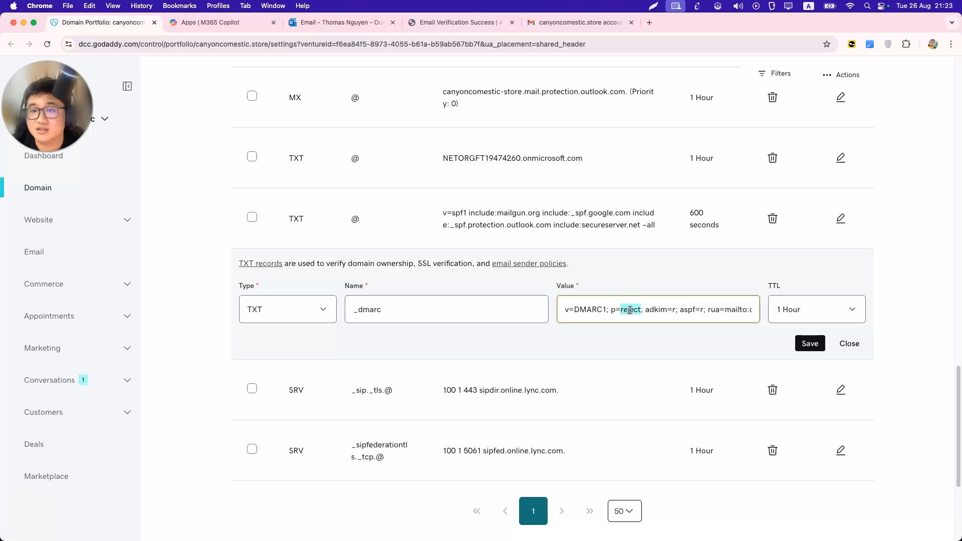
text(none)
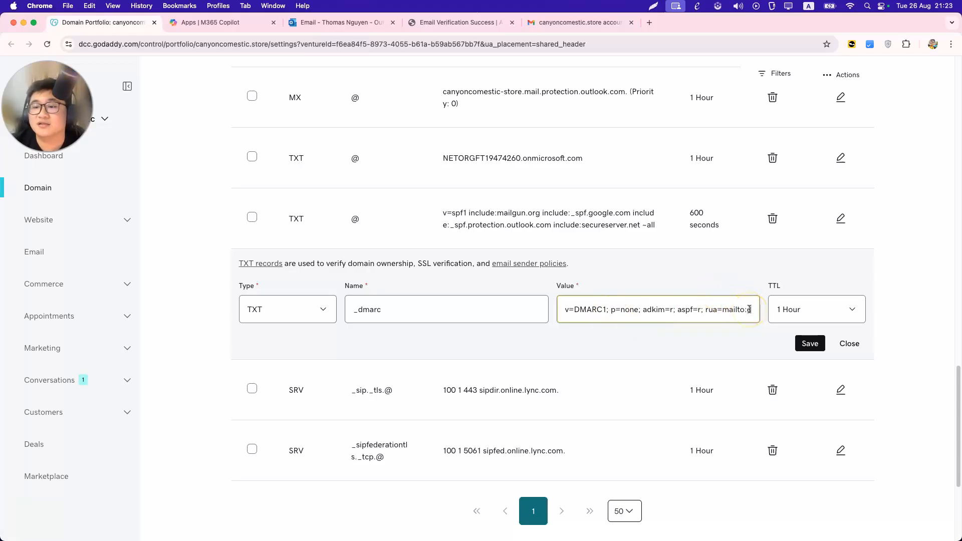
click(807, 342)
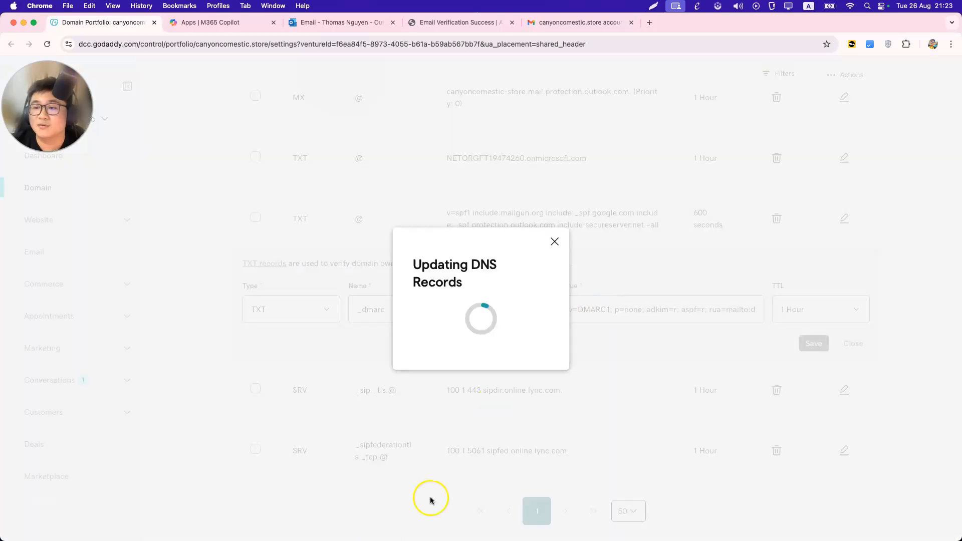
right_click(389, 522)
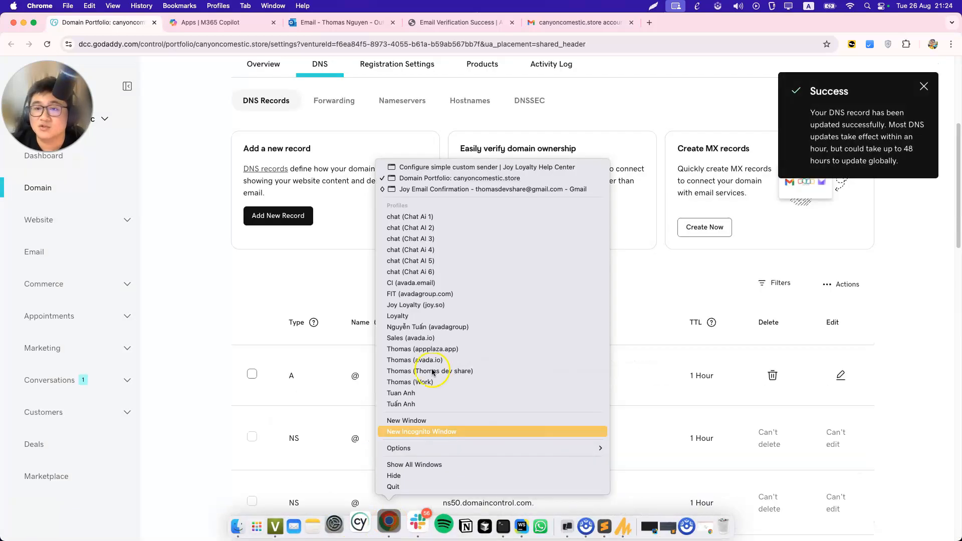
Send a Redeem points test email to your own address, then go to the Gmail search results.
click(445, 189)
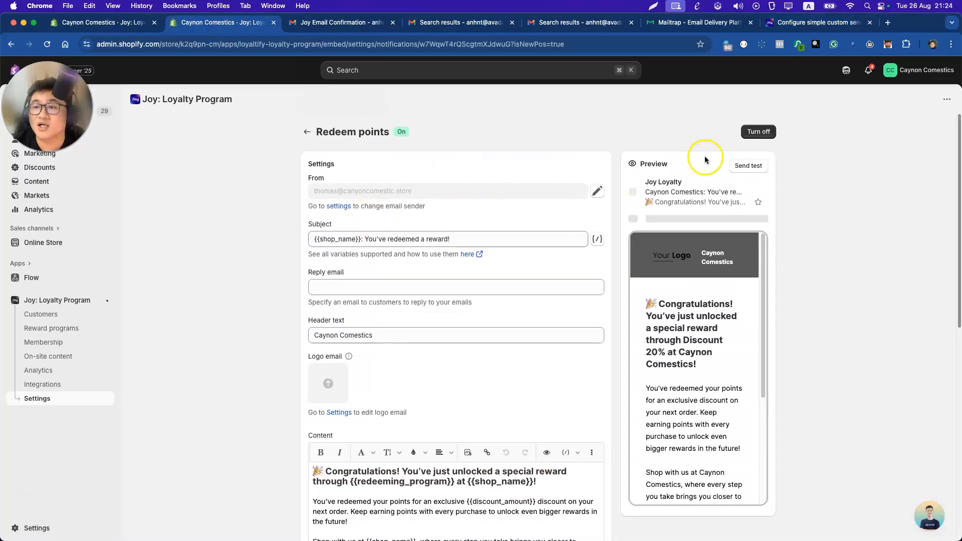
click(748, 165)
click(439, 332)
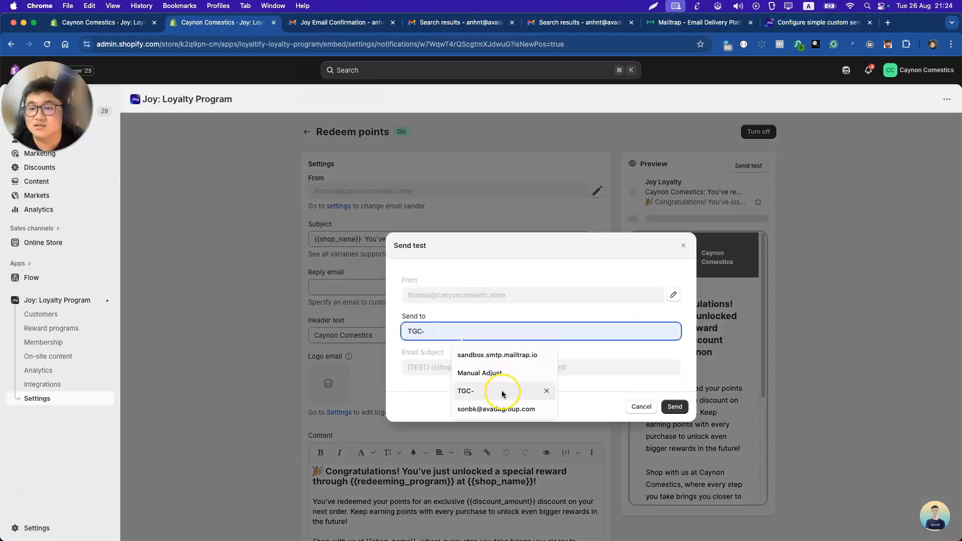
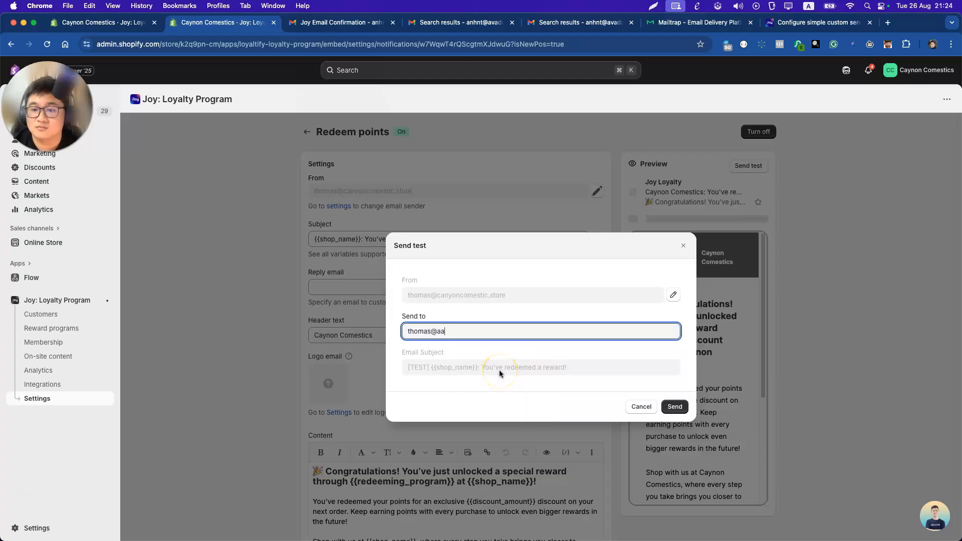
click(674, 406)
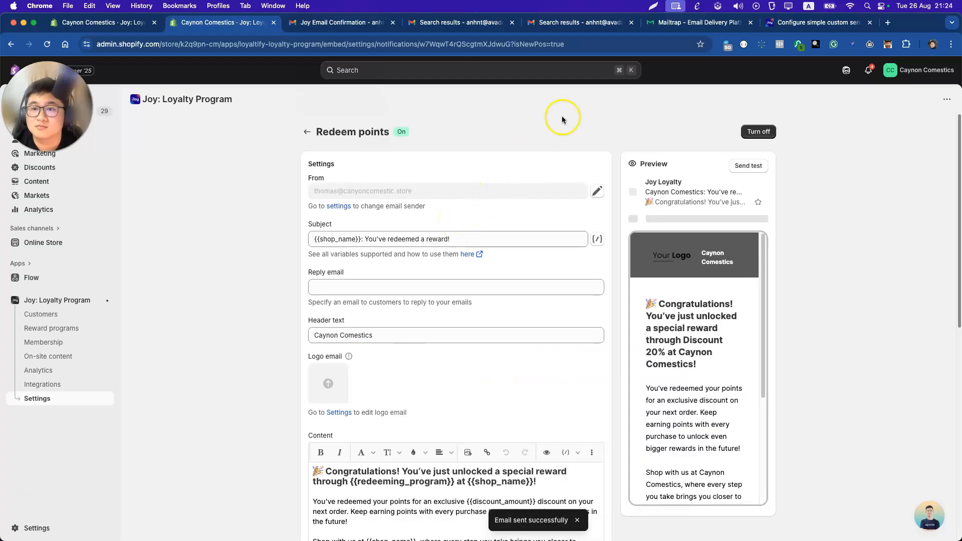
click(579, 22)
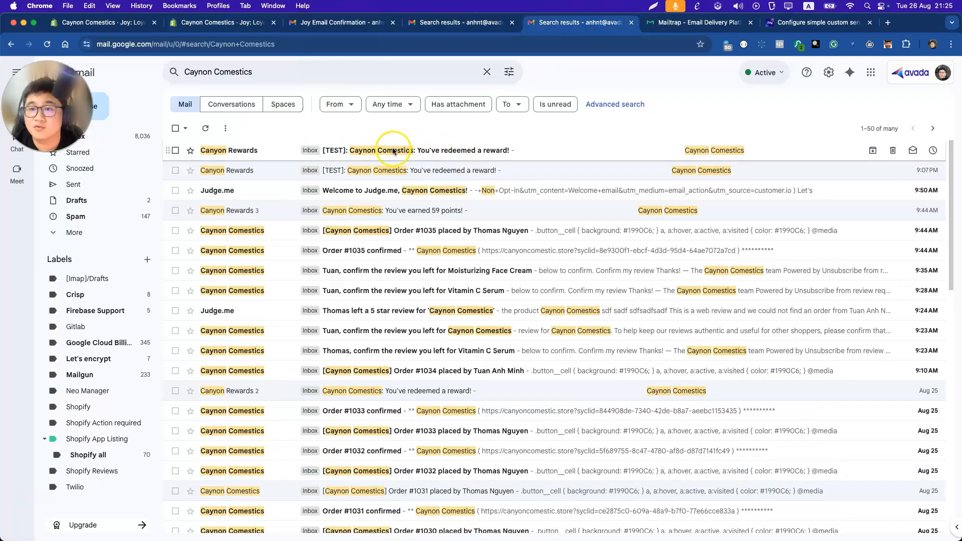
Open the new [TEST] redeemed-reward email, review its sender, recipient and mailed-by details, then return to Canyon Rewards results.
click(422, 149)
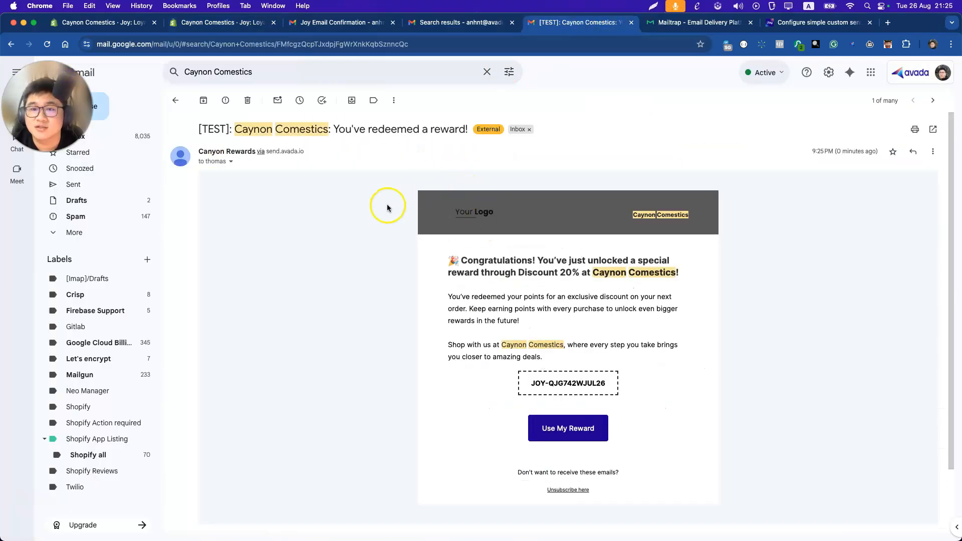
click(230, 161)
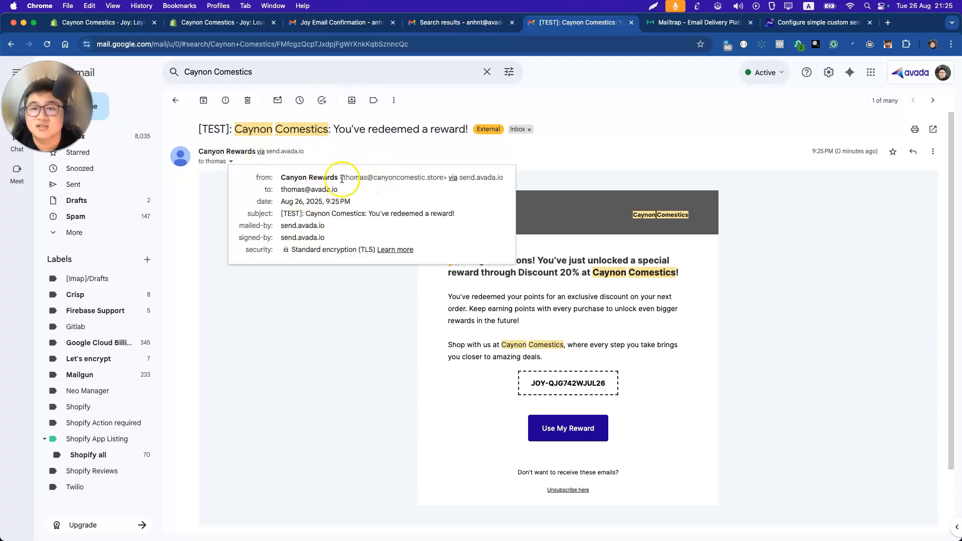
drag(343, 177, 439, 177)
double_click(281, 190)
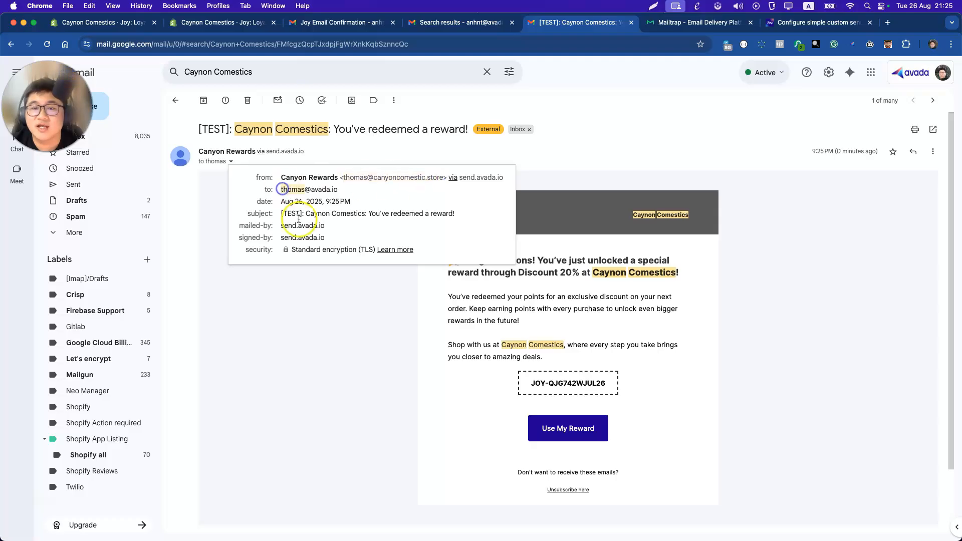
click(281, 227)
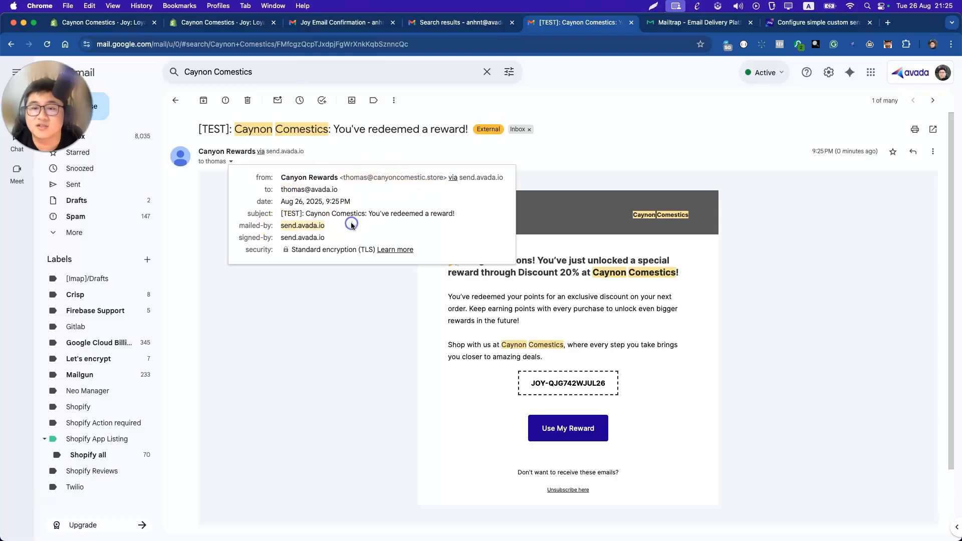
click(566, 160)
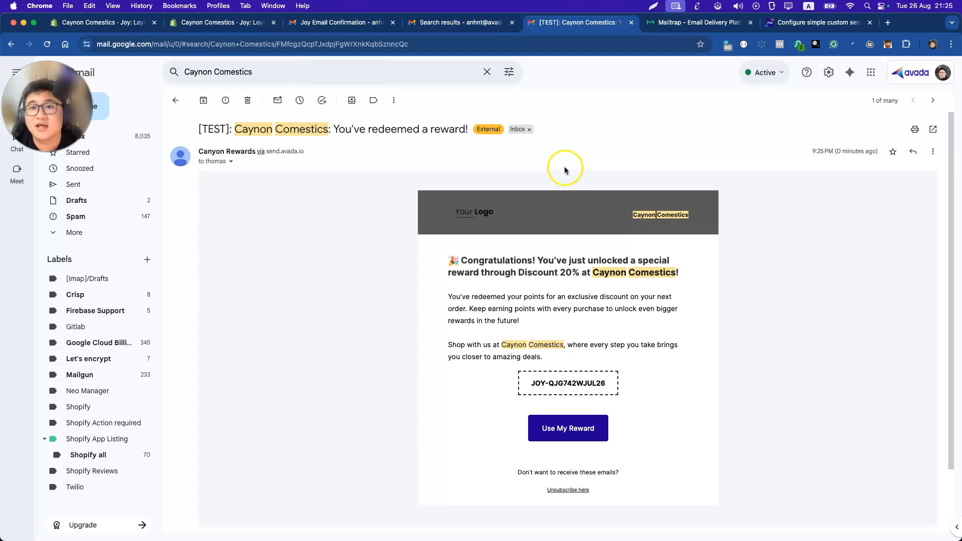
click(447, 25)
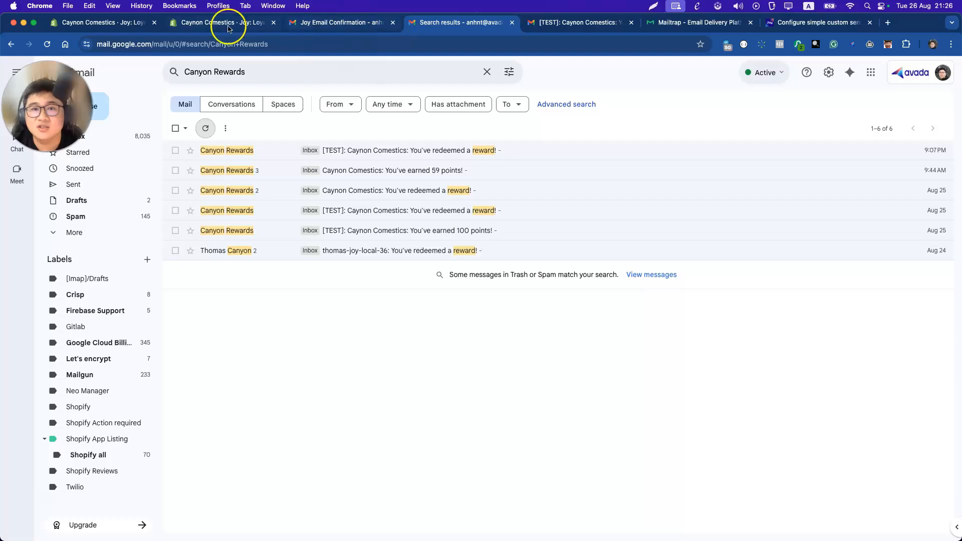
Reopen the latest Canyon Rewards test email and highlight its subject, Congratulations heading and send.avada.io relay.
click(200, 28)
click(588, 22)
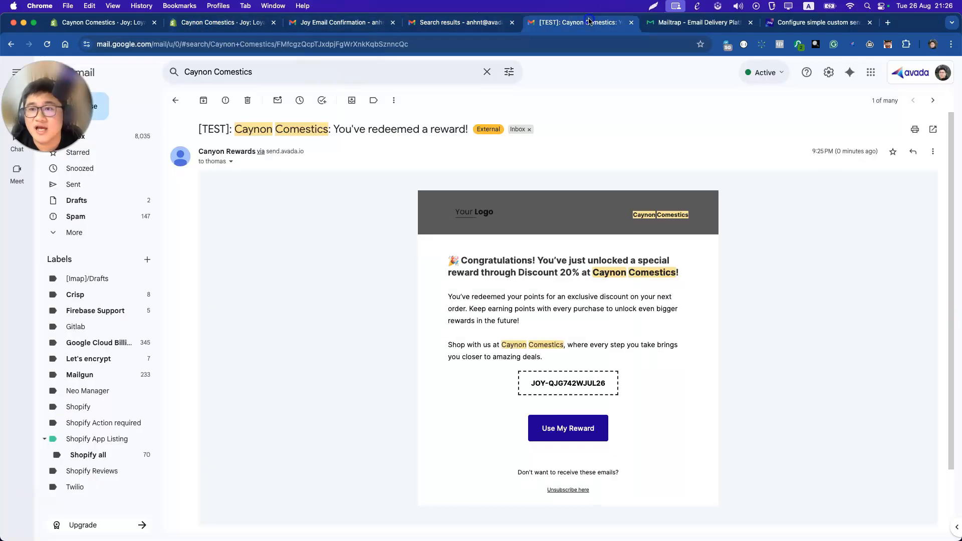
click(175, 100)
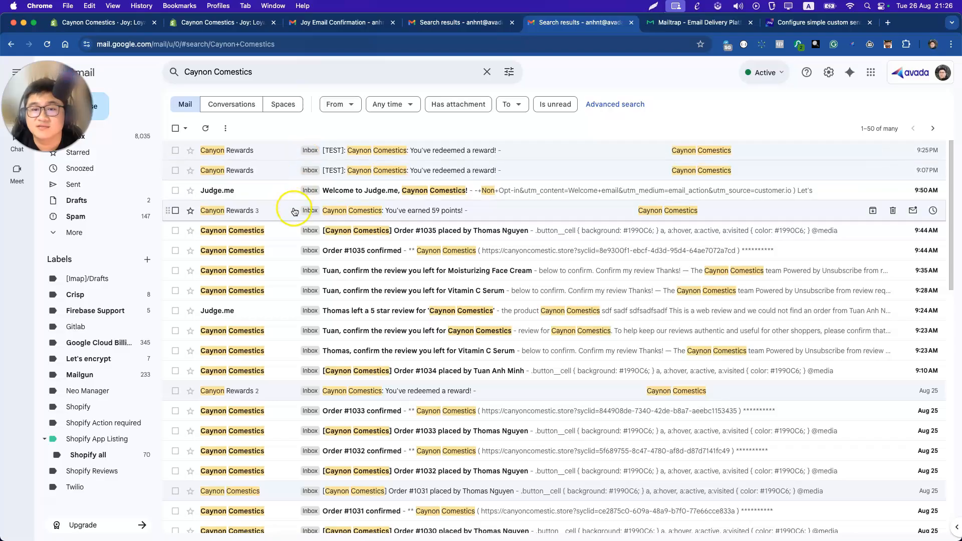
click(281, 151)
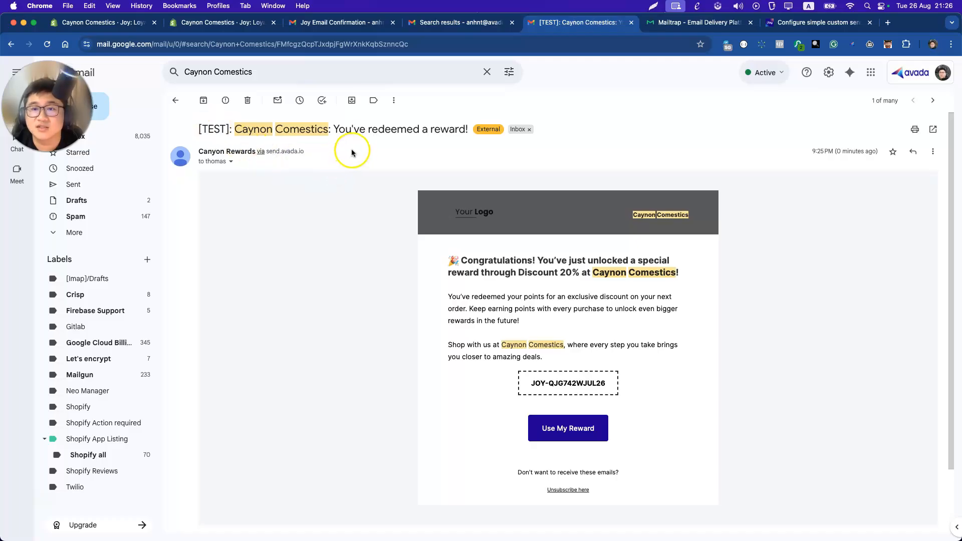
triple_click(368, 133)
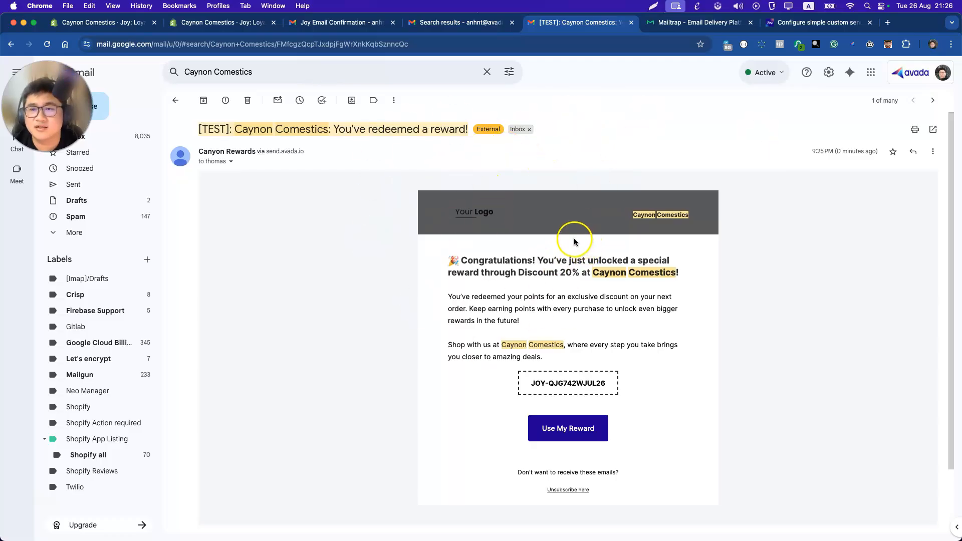
triple_click(556, 268)
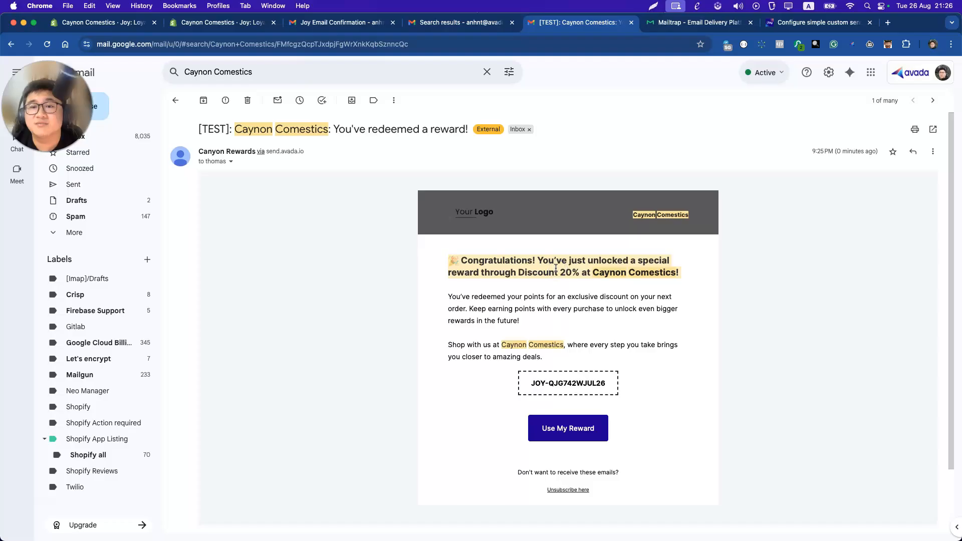
drag(265, 152, 300, 157)
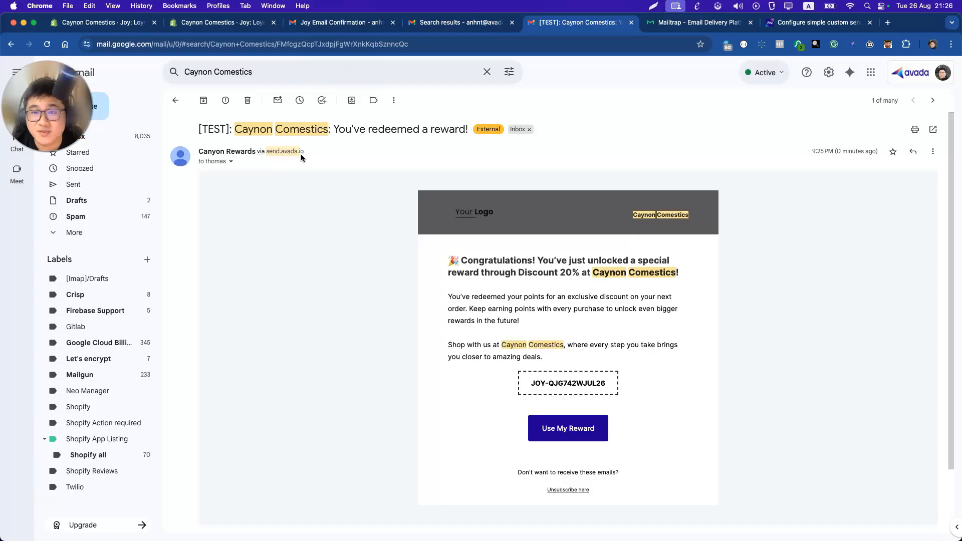
Expand the test email's sender details and select the mailed-by domain send.avada.io.
click(231, 161)
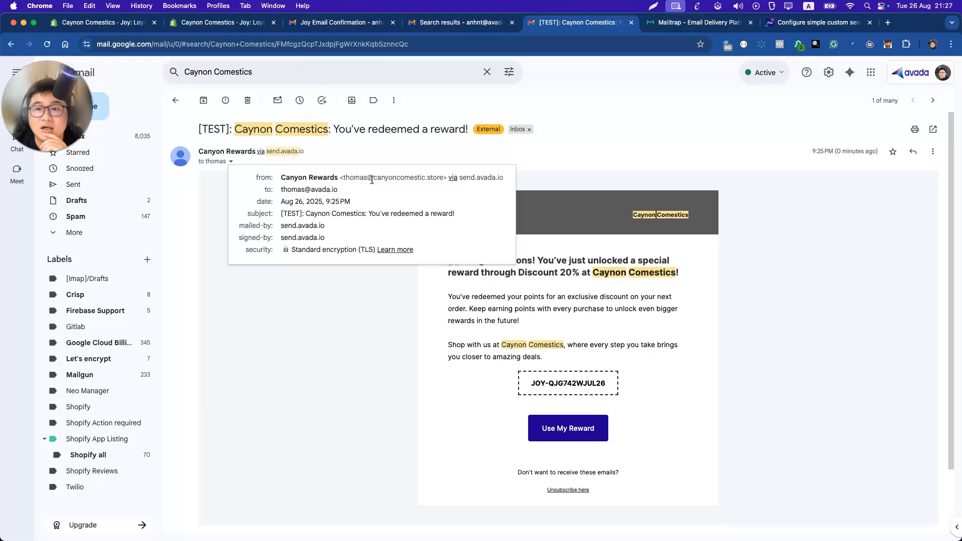
click(292, 224)
double_click(292, 224)
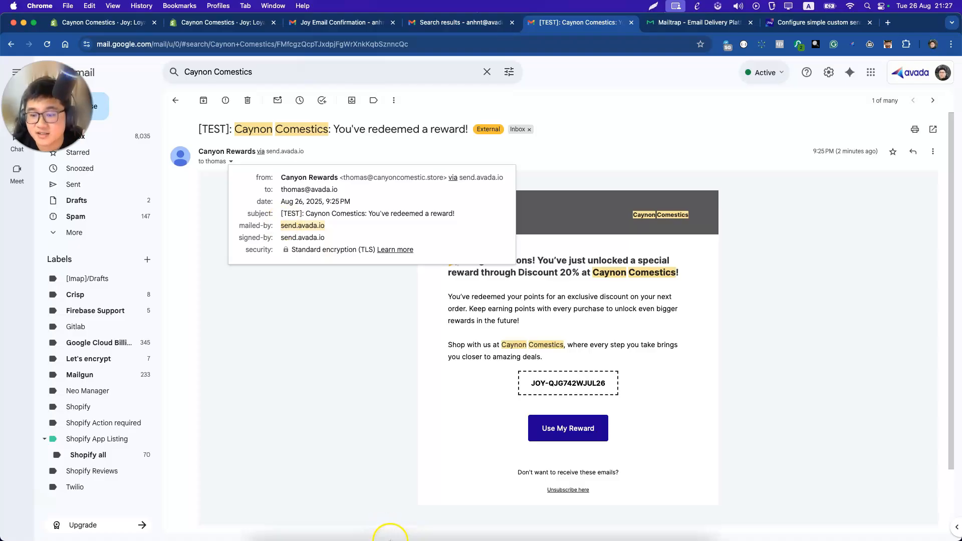
Switch to the GoDaddy DNS window and check that the _dmarc TXT record now reads p=none.
right_click(388, 524)
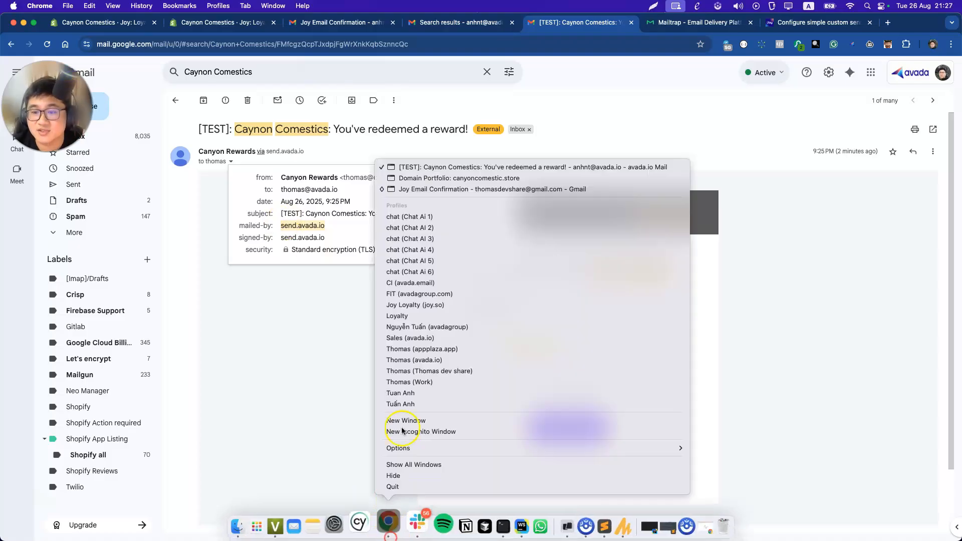
click(416, 181)
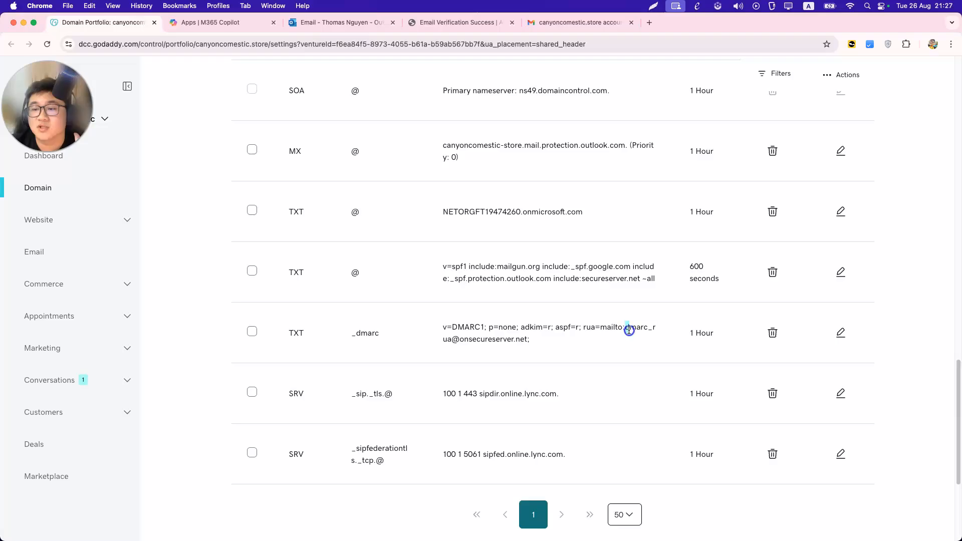
drag(625, 328, 571, 342)
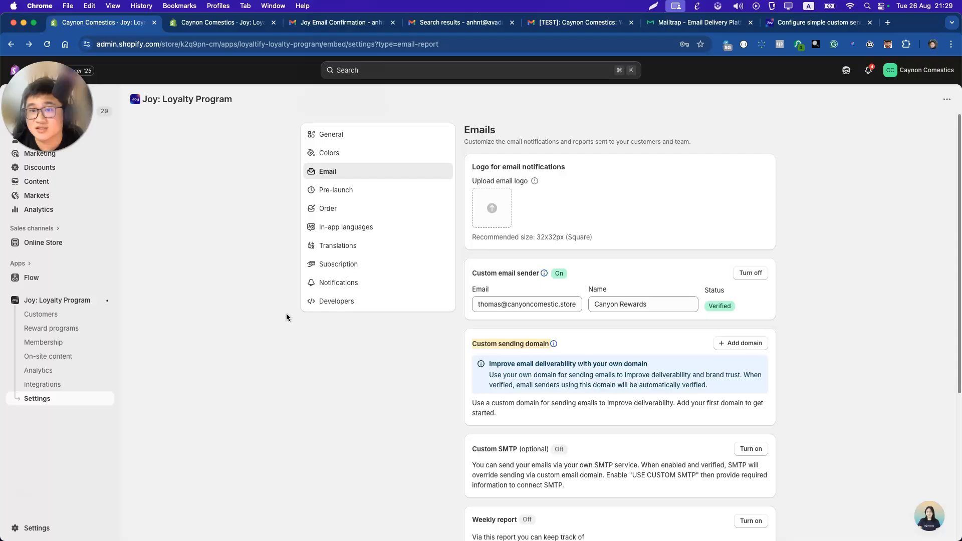
Start a custom sending domain entry, paste then clear the root domain, and close the form.
click(740, 343)
click(425, 301)
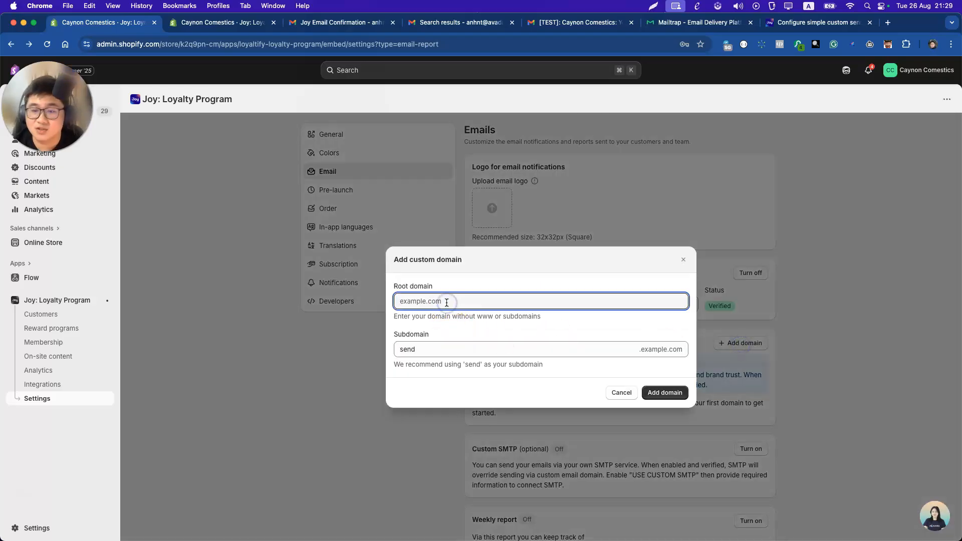
click(425, 344)
click(422, 296)
text(include:mailgun.org)
key(super+BackSpace)
click(685, 259)
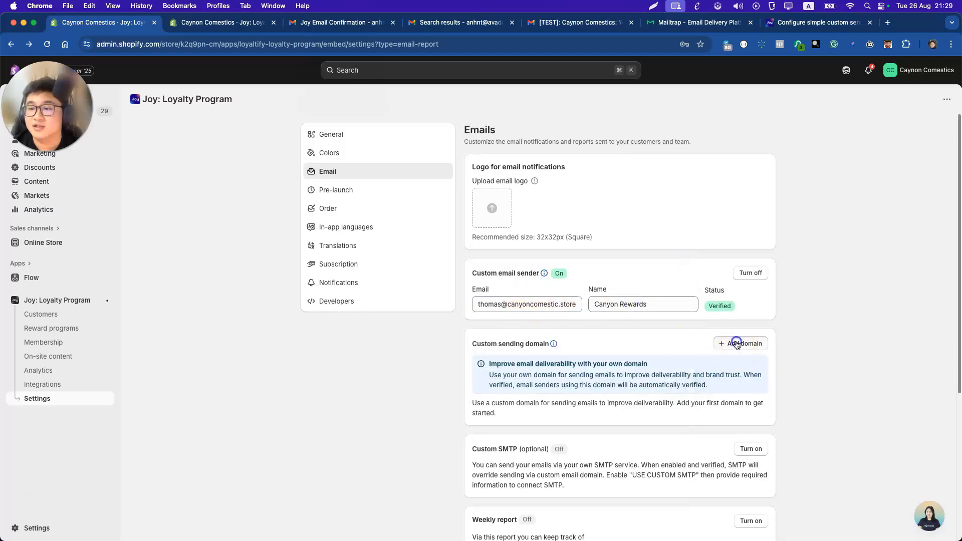
Add canyoncomestic.store as the root domain with subdomain rewards instead of send.
click(736, 344)
click(419, 300)
text(canyoncomestic.store)
click(420, 347)
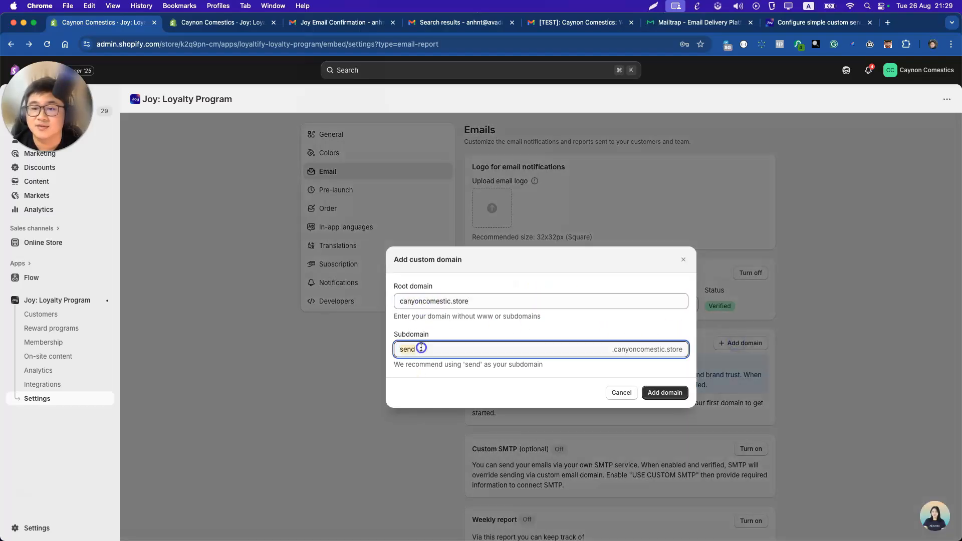
text(rewards)
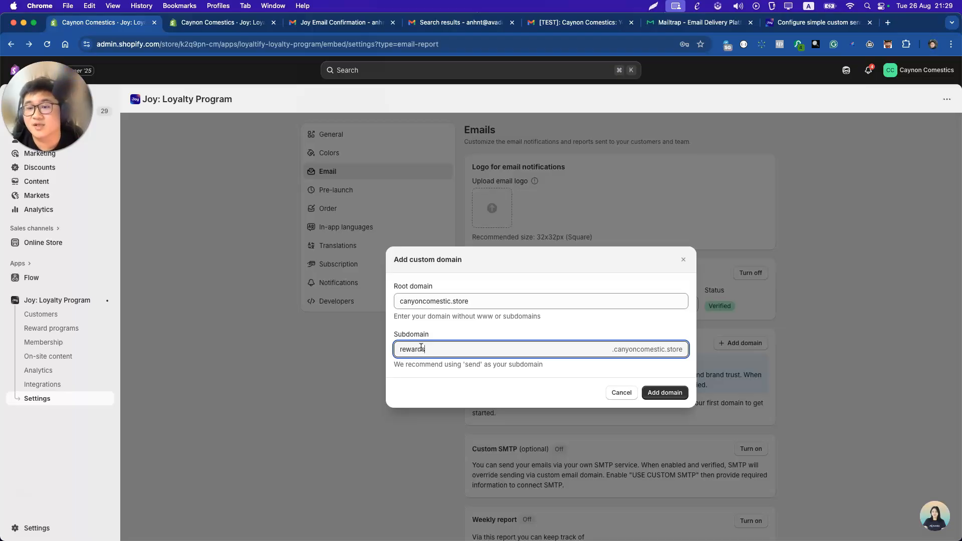
click(671, 392)
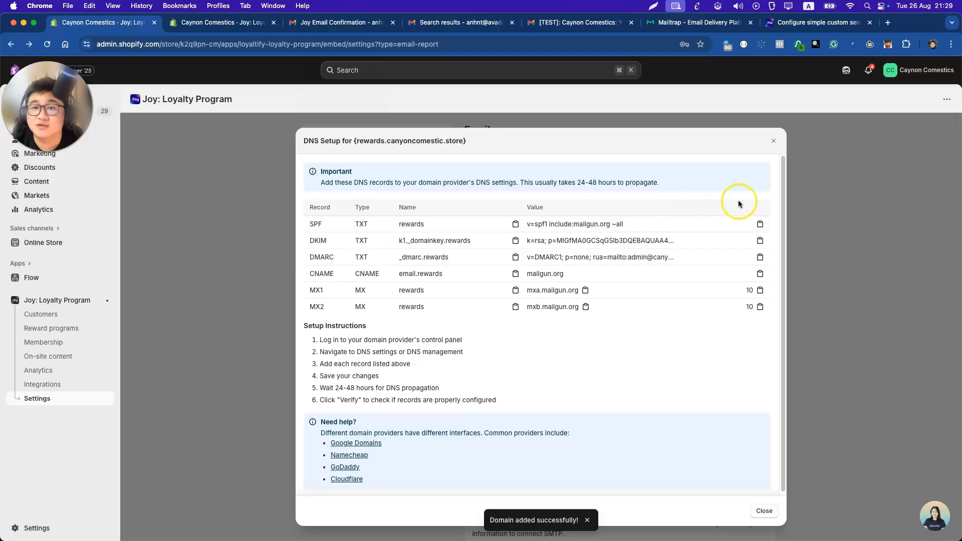
Review the SPF, DKIM, DMARC, CNAME and MX records listed for rewards.canyoncomestic.store.
drag(300, 141, 371, 143)
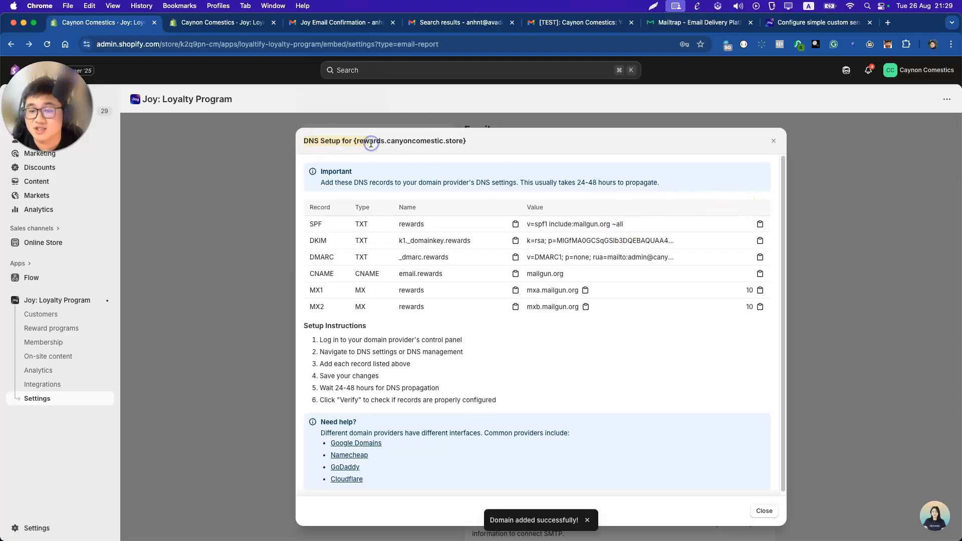
mouse_move(316, 222)
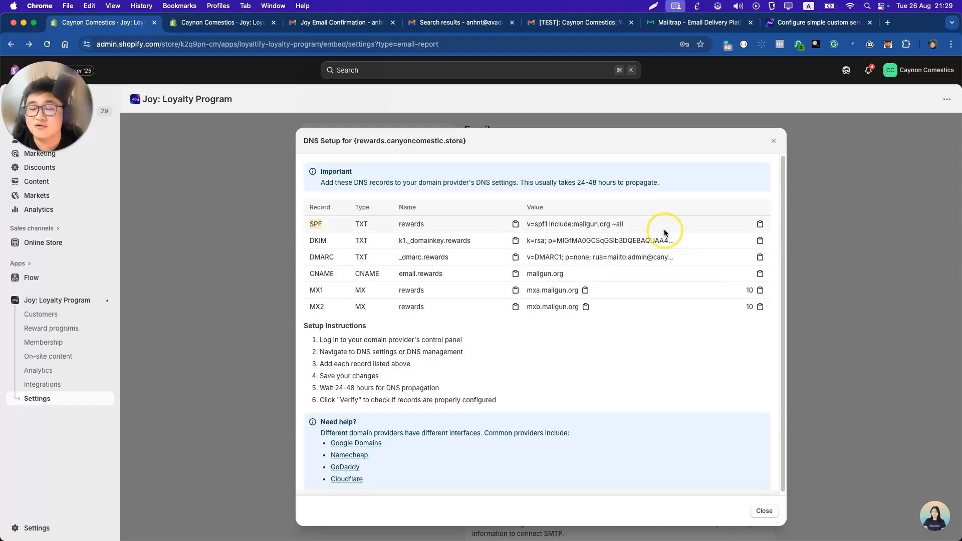
mouse_move(469, 538)
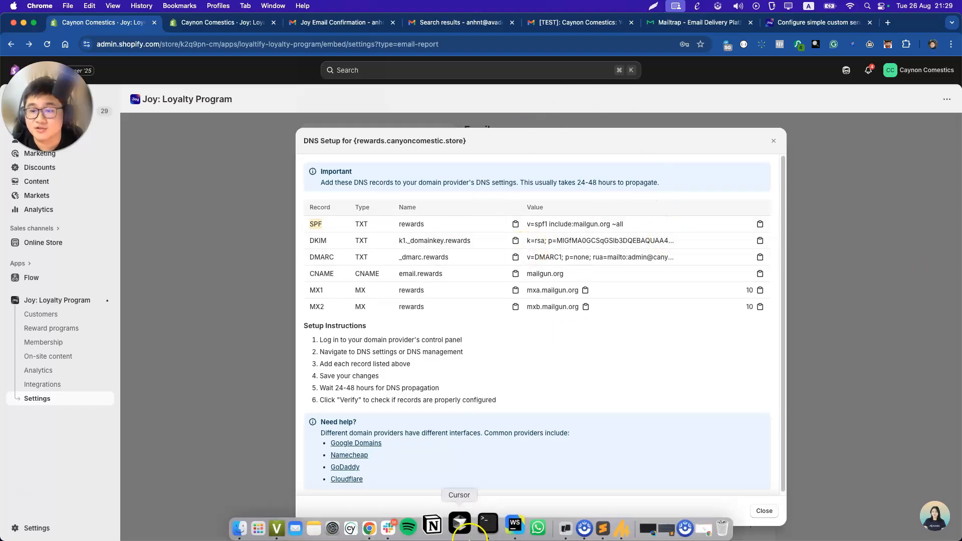
right_click(391, 523)
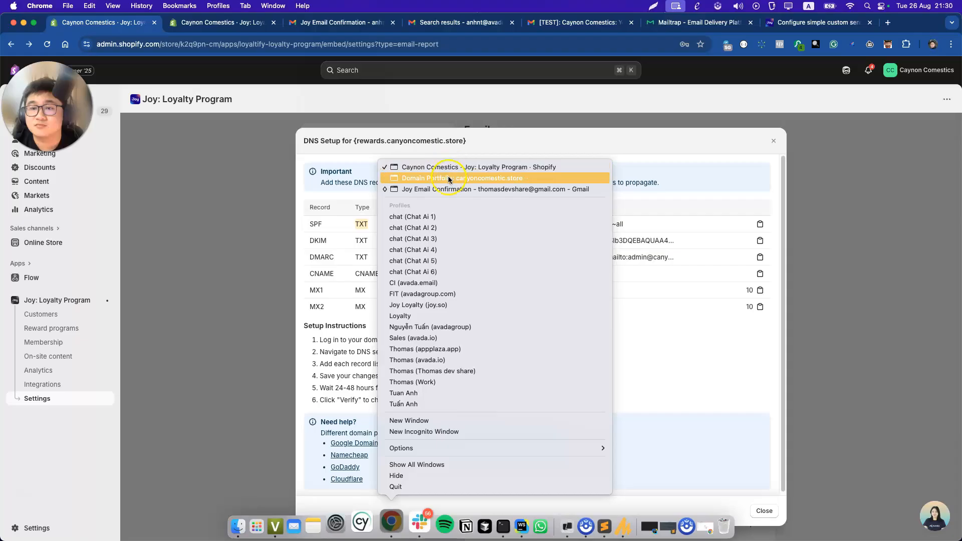
Start a new TXT record in GoDaddy's DNS and name it rewards.
click(448, 178)
scroll(379, 201, up, 15)
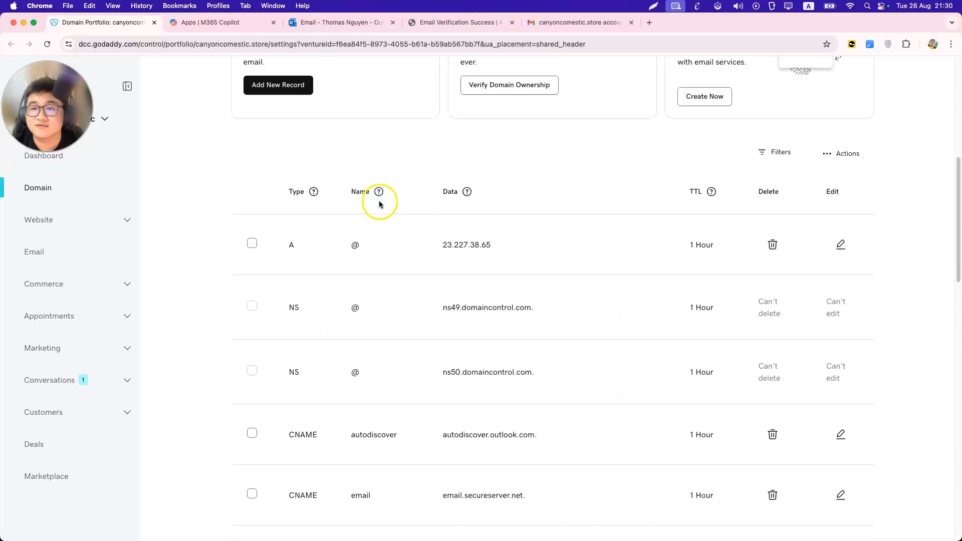
click(279, 125)
scroll(285, 210, up, 2)
click(295, 303)
click(278, 369)
click(376, 298)
text(TXT)
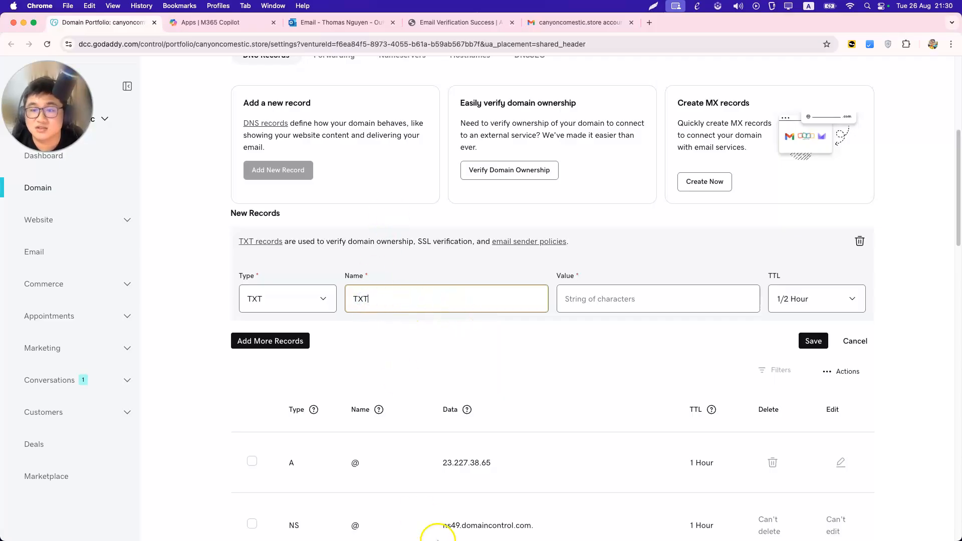
right_click(379, 530)
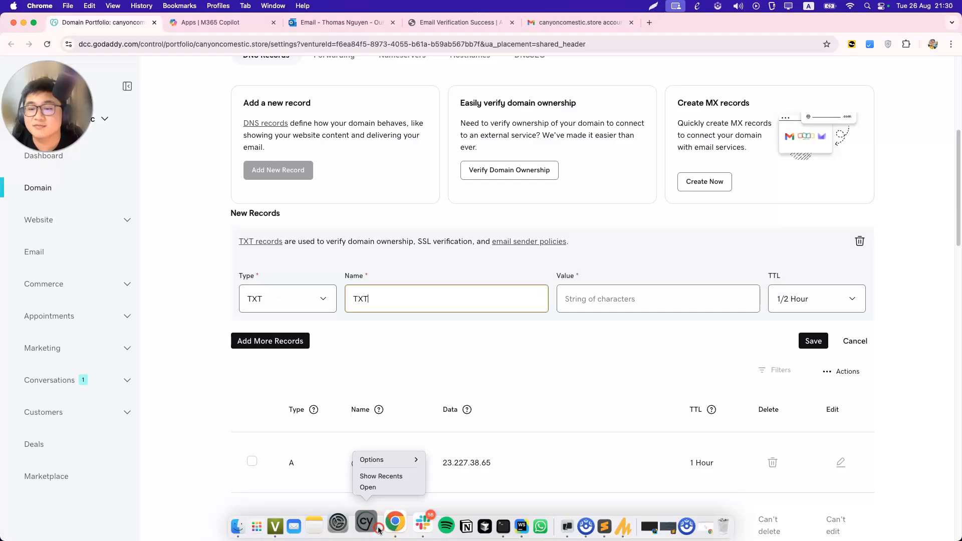
right_click(395, 526)
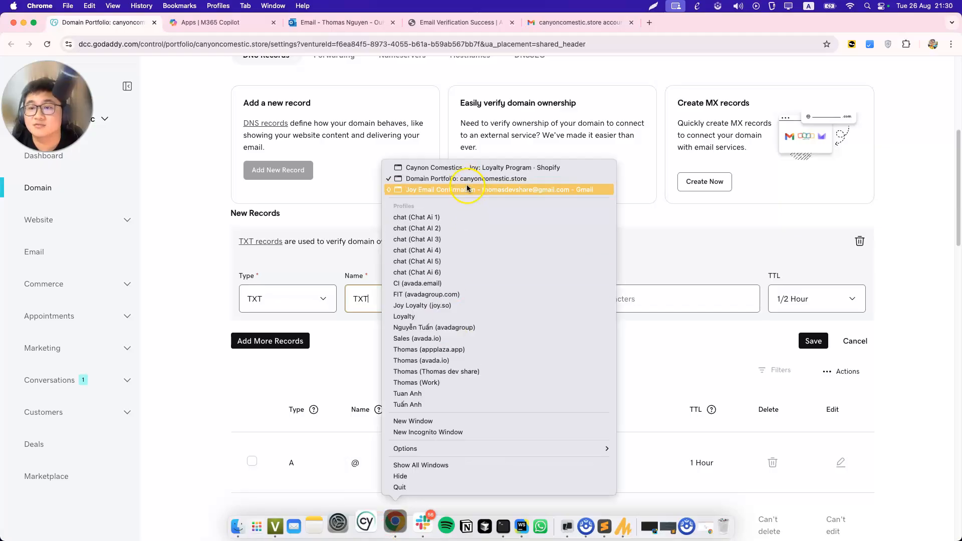
click(465, 167)
double_click(409, 223)
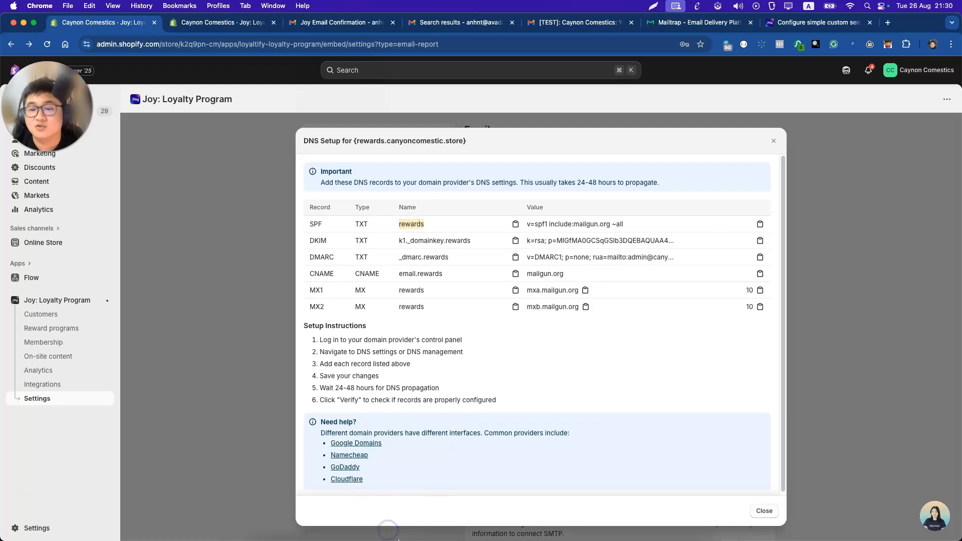
right_click(390, 525)
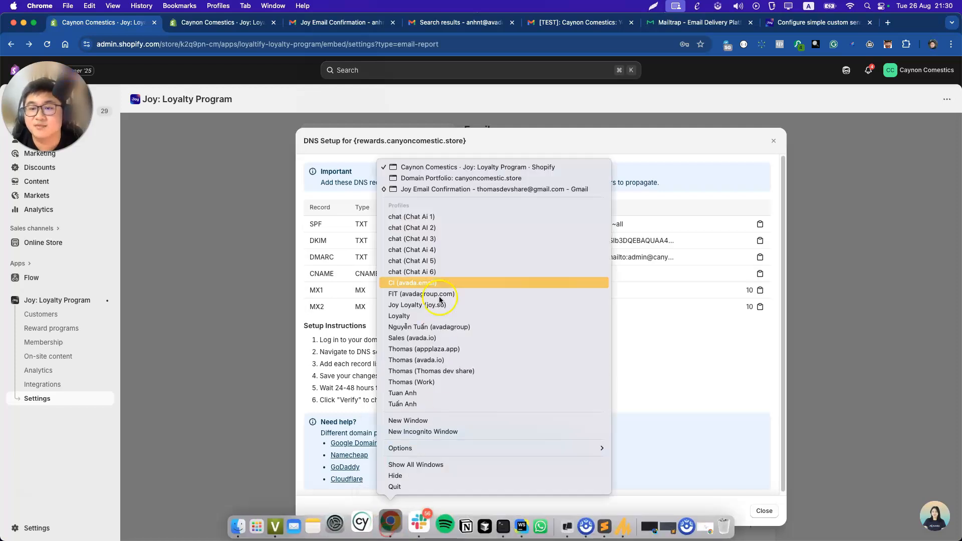
click(435, 179)
double_click(389, 299)
text(rewards)
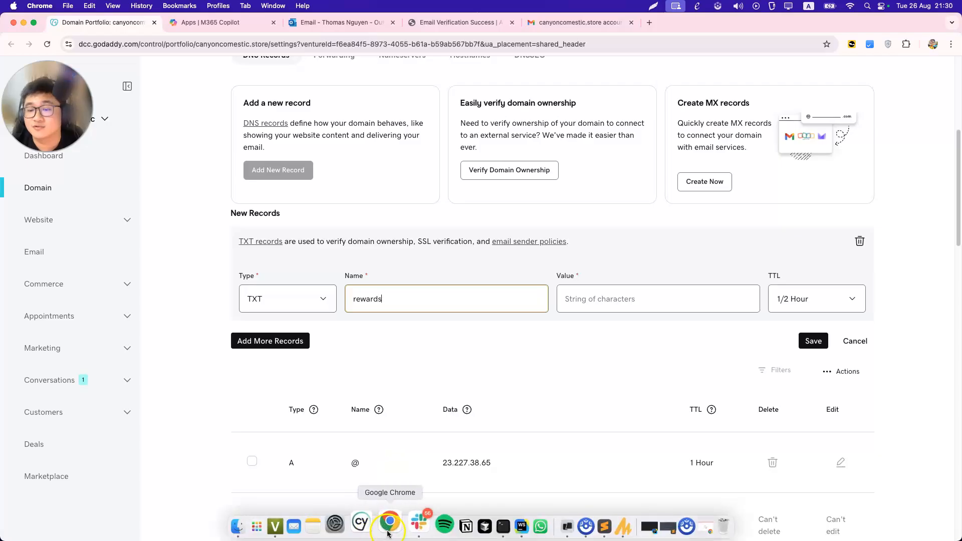
Give the record the SPF value v=spf1 include:mailgun.org ~all from Joy and save it.
right_click(391, 525)
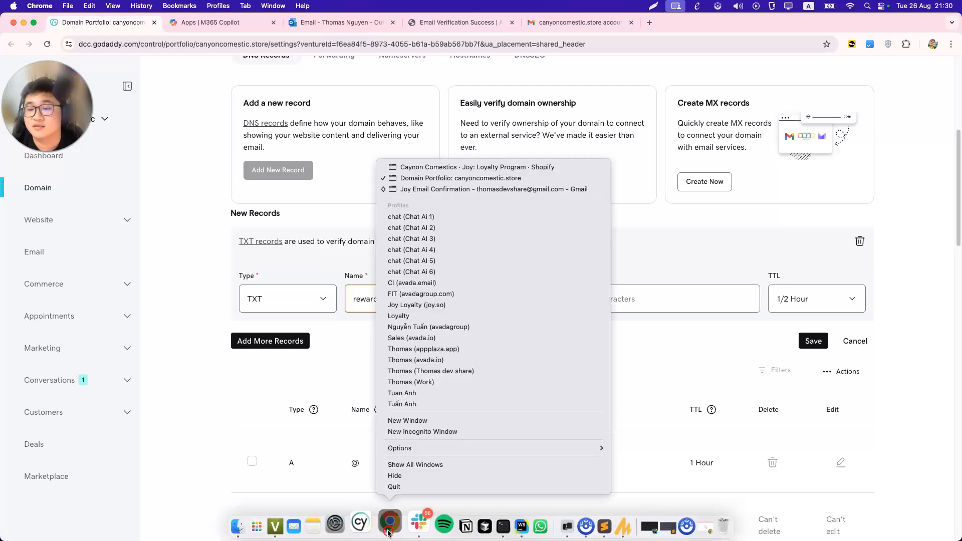
click(451, 168)
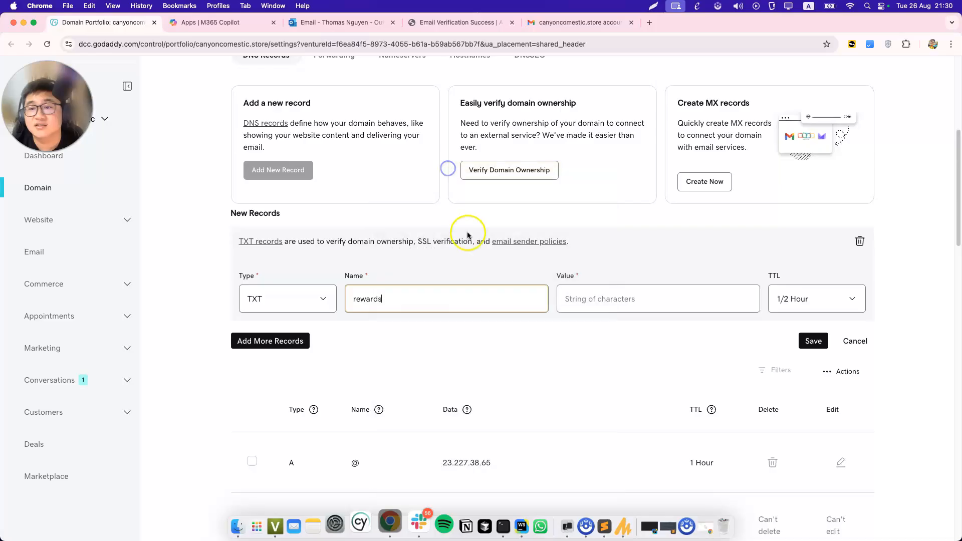
click(759, 224)
right_click(385, 523)
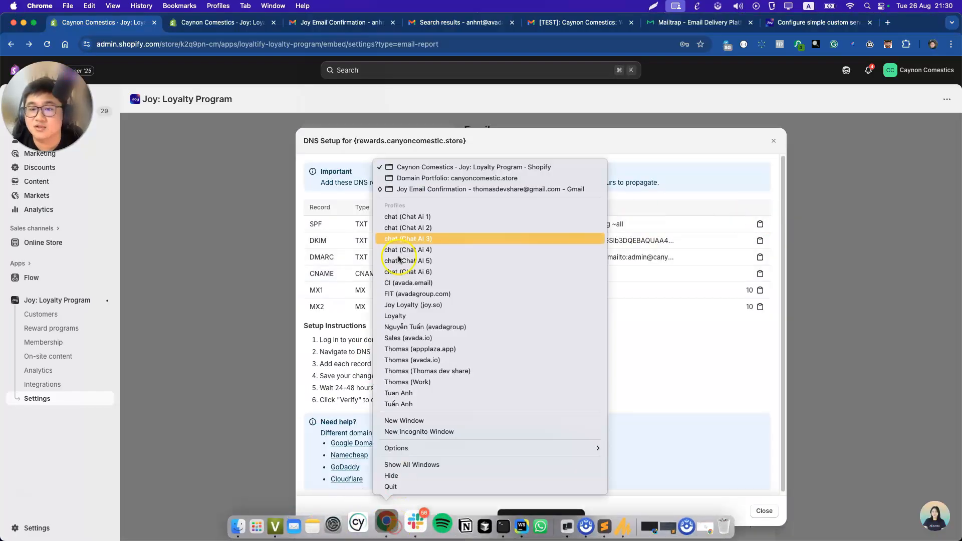
click(403, 178)
key(ctrl+v)
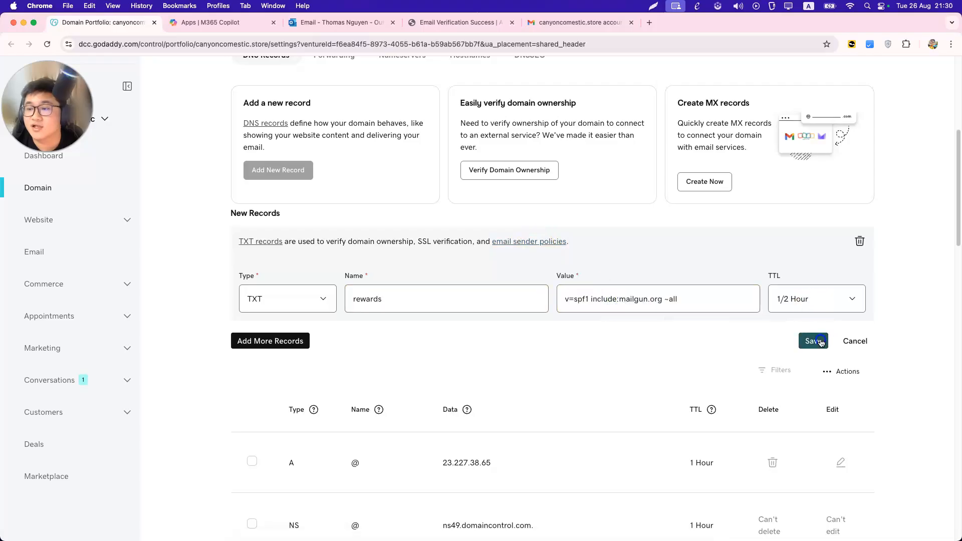
click(809, 341)
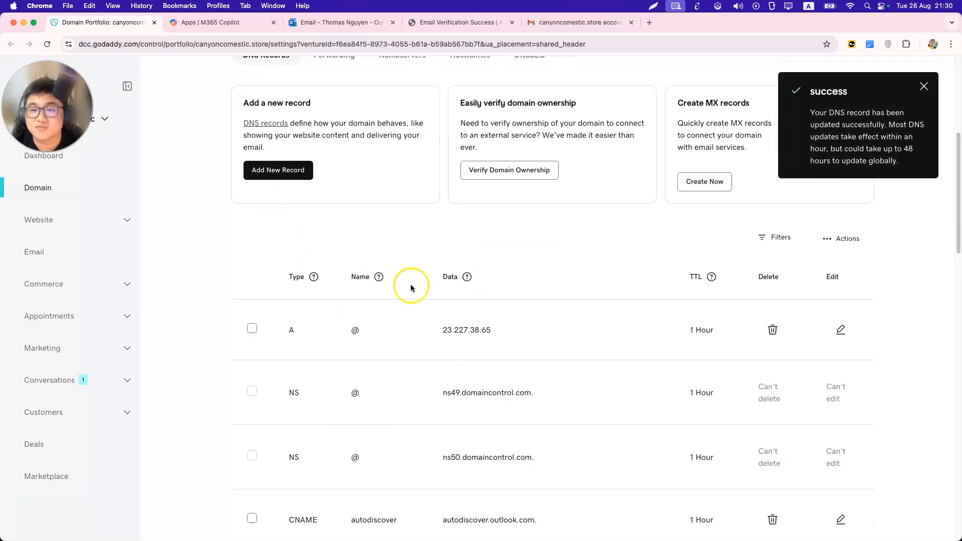
Add another TXT record named with the DKIM record name copied from Joy.
click(270, 171)
click(281, 299)
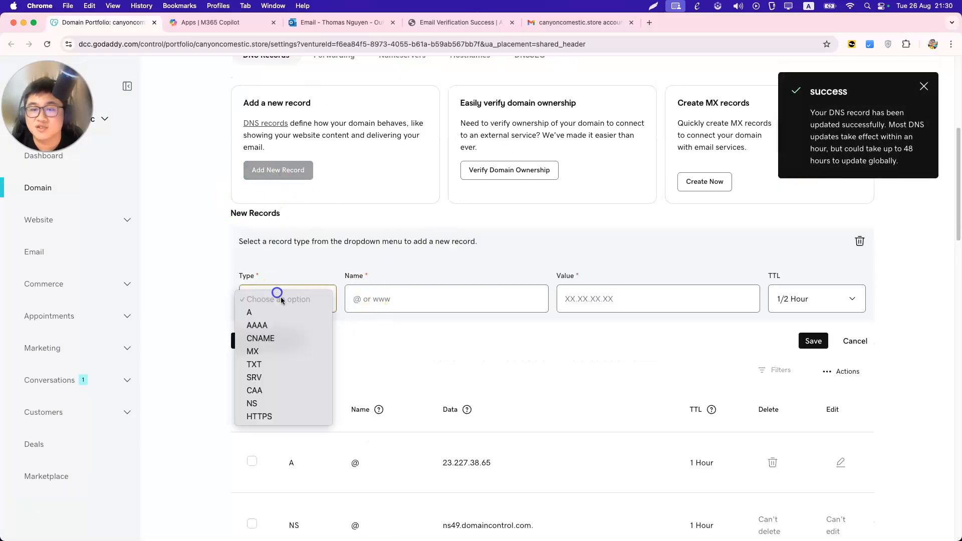
click(279, 365)
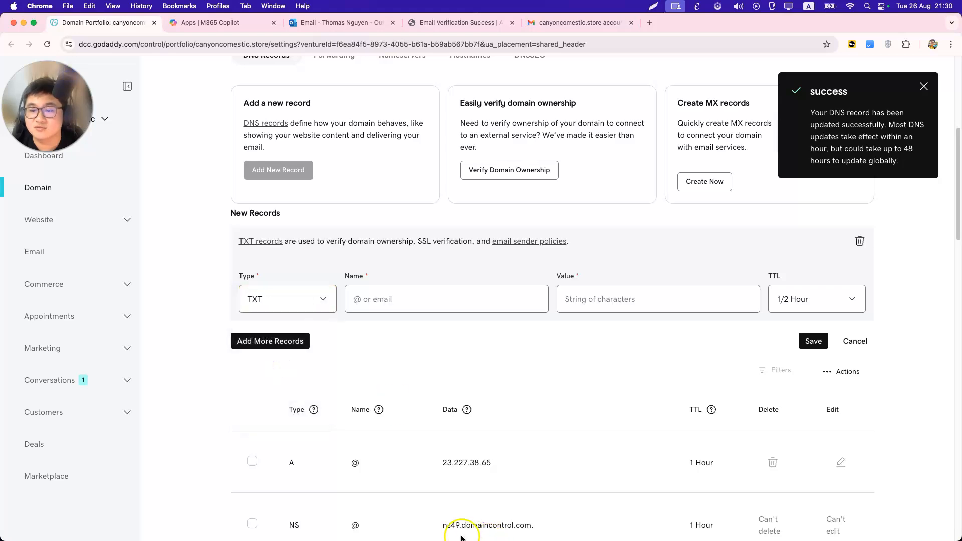
click(435, 340)
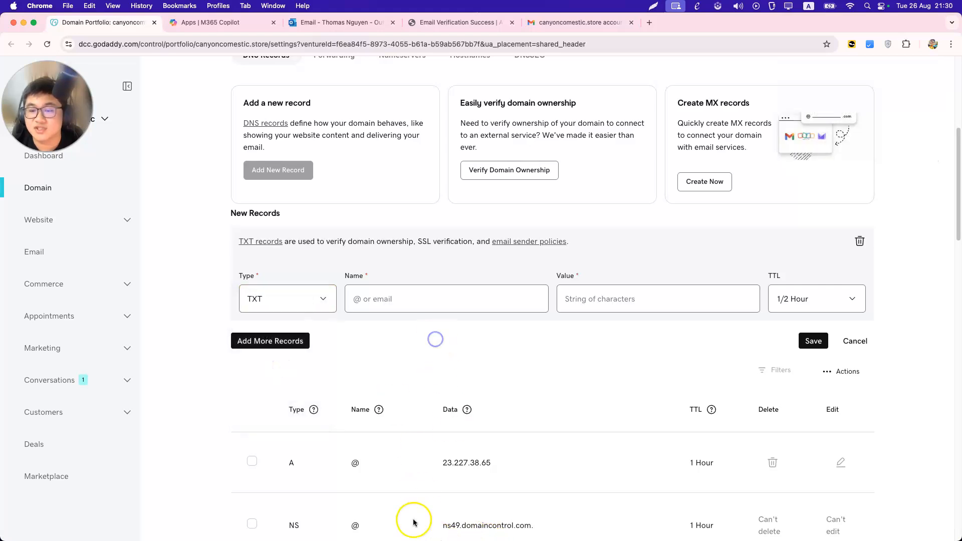
right_click(393, 532)
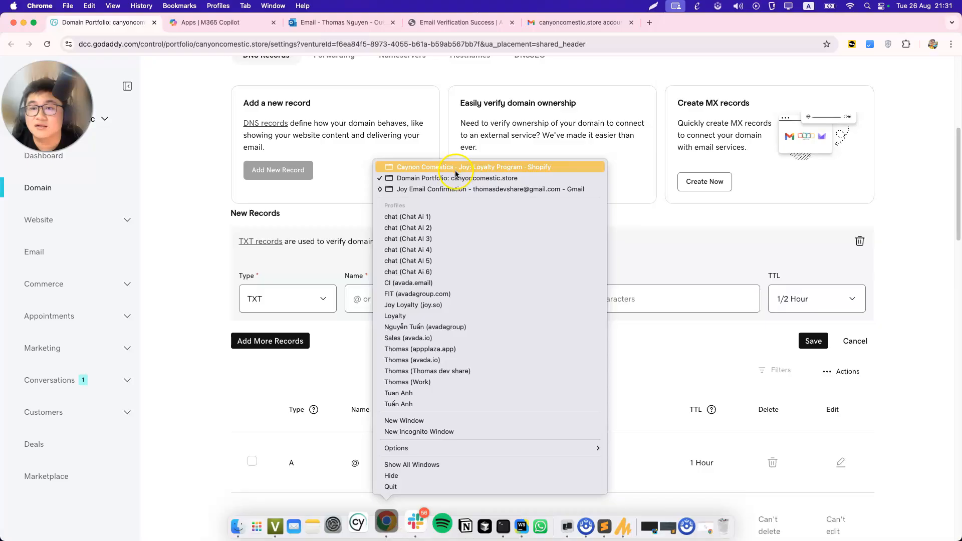
click(456, 167)
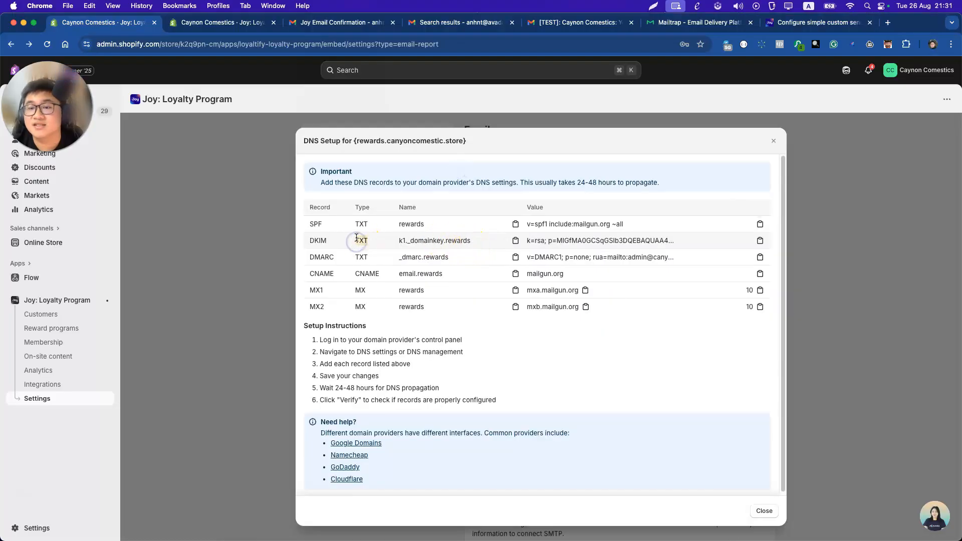
mouse_move(373, 530)
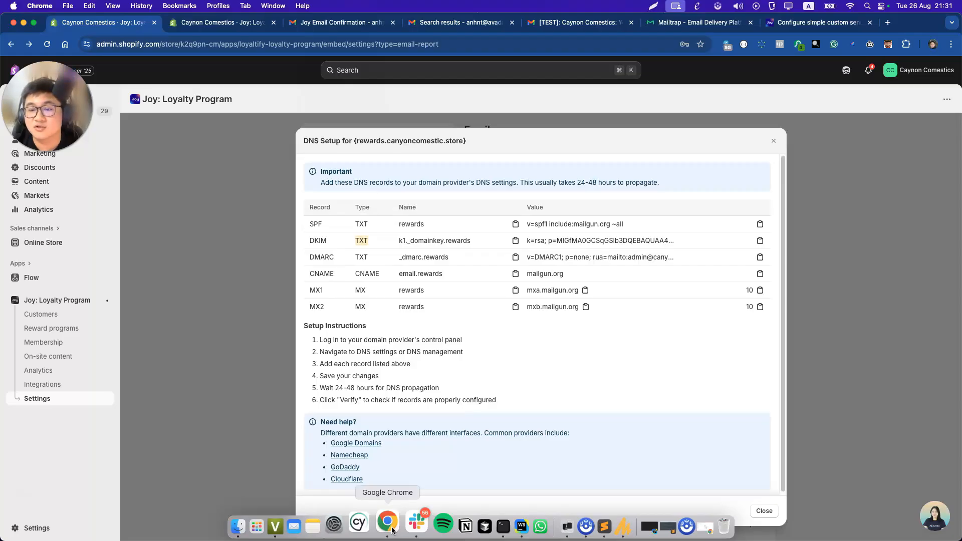
right_click(392, 530)
click(419, 179)
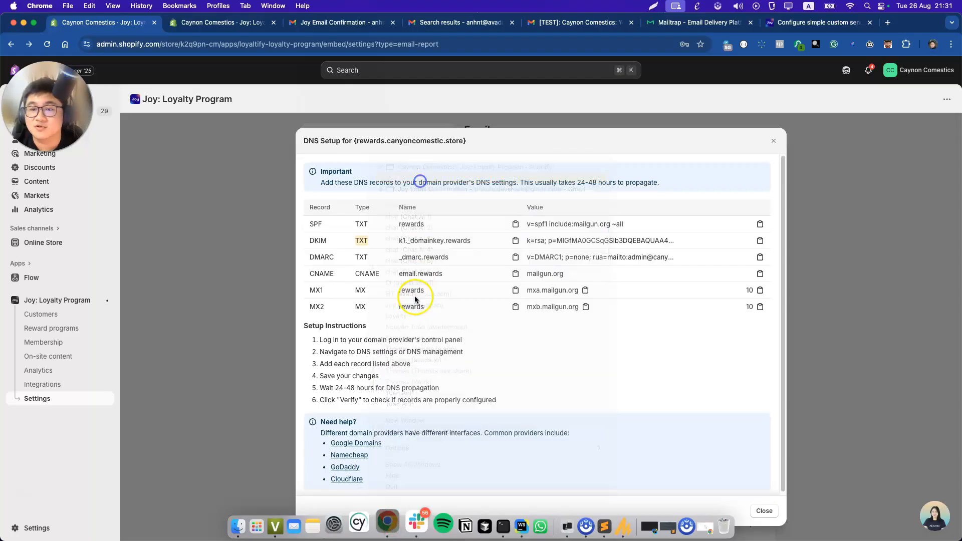
click(393, 299)
key(super+v)
Paste the DKIM value from Joy into the TXT record and save it.
right_click(388, 529)
click(438, 166)
triple_click(552, 243)
click(756, 241)
right_click(383, 528)
click(431, 180)
click(596, 303)
key(super+v)
click(813, 341)
Start another record named _dmarc.rewards, copied from Joy.
click(278, 170)
right_click(392, 534)
click(433, 168)
double_click(422, 255)
key(super+c)
right_click(390, 528)
click(430, 180)
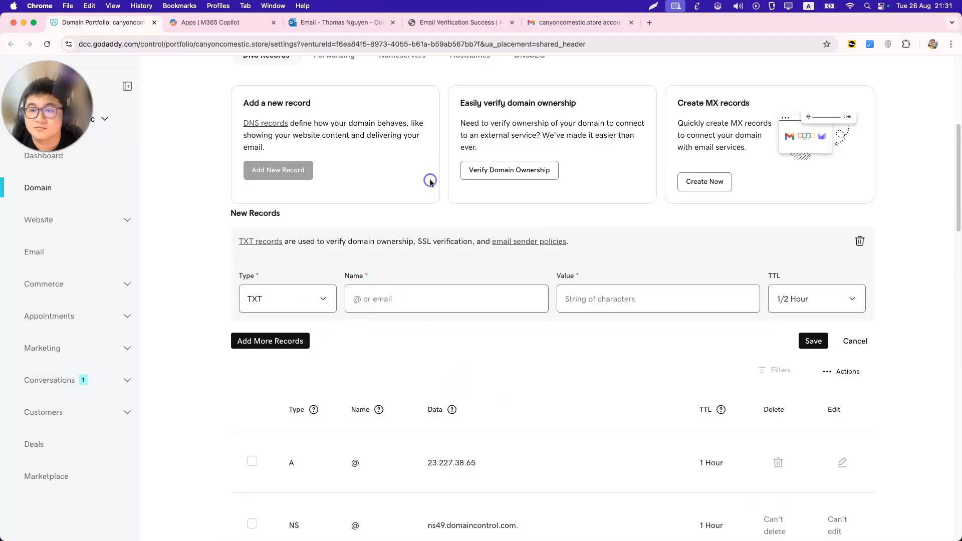
click(446, 298)
key(super+v)
Fill the _dmarc.rewards record with the DMARC value copied from Joy.
click(601, 299)
right_click(383, 523)
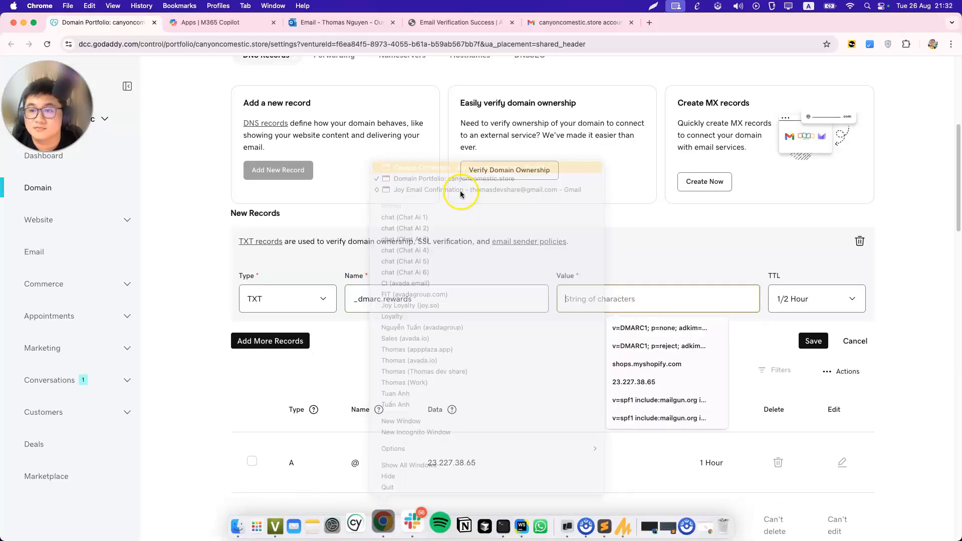
click(457, 169)
triple_click(552, 258)
key(super+c)
right_click(391, 529)
click(444, 179)
key(super+v)
Add a CNAME record pointing to mailgun.org.
click(254, 345)
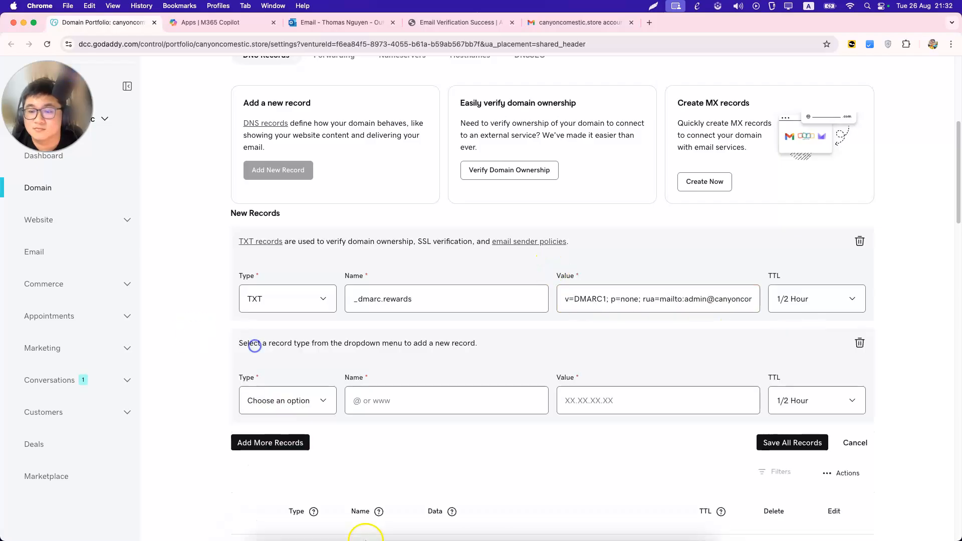
right_click(388, 524)
click(440, 170)
right_click(388, 524)
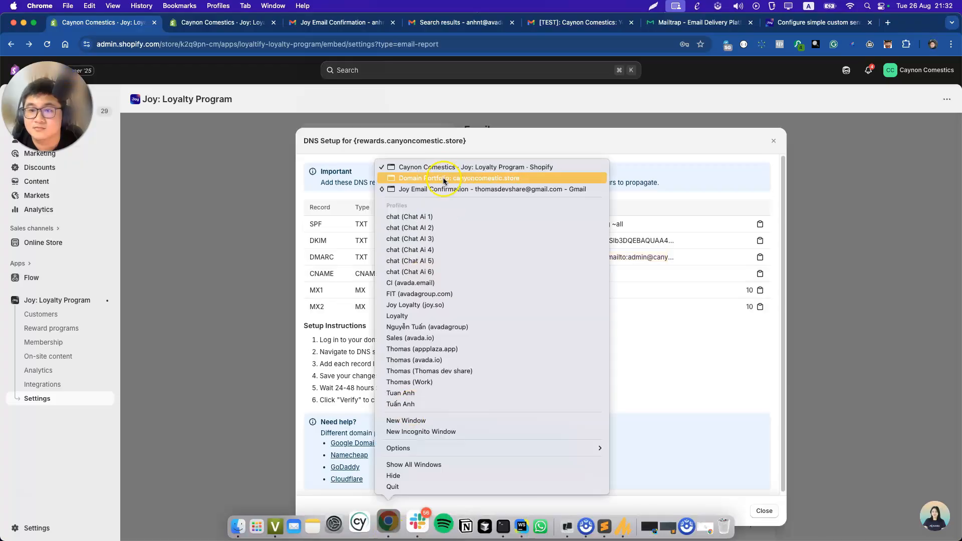
click(443, 179)
click(581, 401)
text(mailgun.org)
click(287, 400)
click(282, 443)
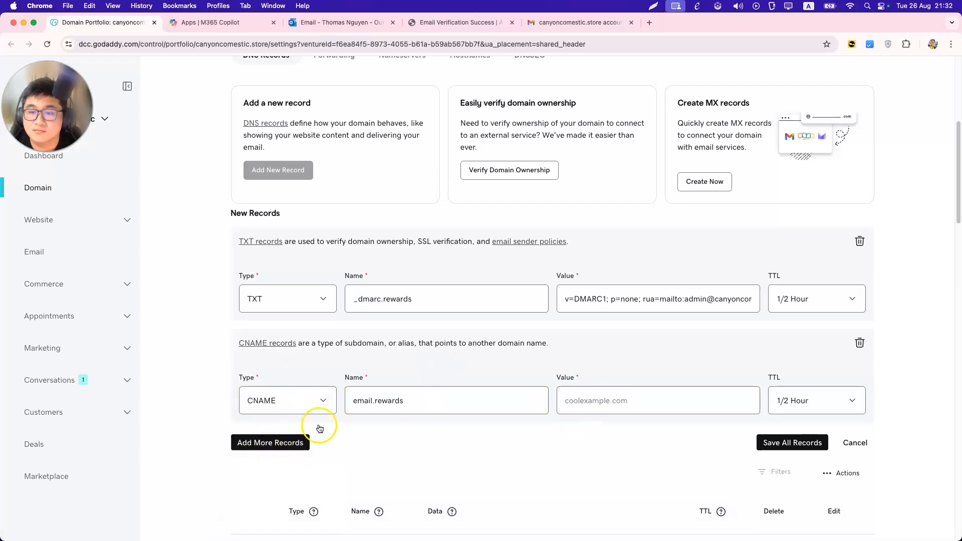
right_click(389, 524)
click(438, 167)
right_click(388, 524)
click(414, 177)
Add an MX record named rewards with priority 10.
click(290, 443)
click(288, 505)
click(278, 414)
click(390, 496)
text(rewards)
click(522, 500)
text(10)
key(Tab)
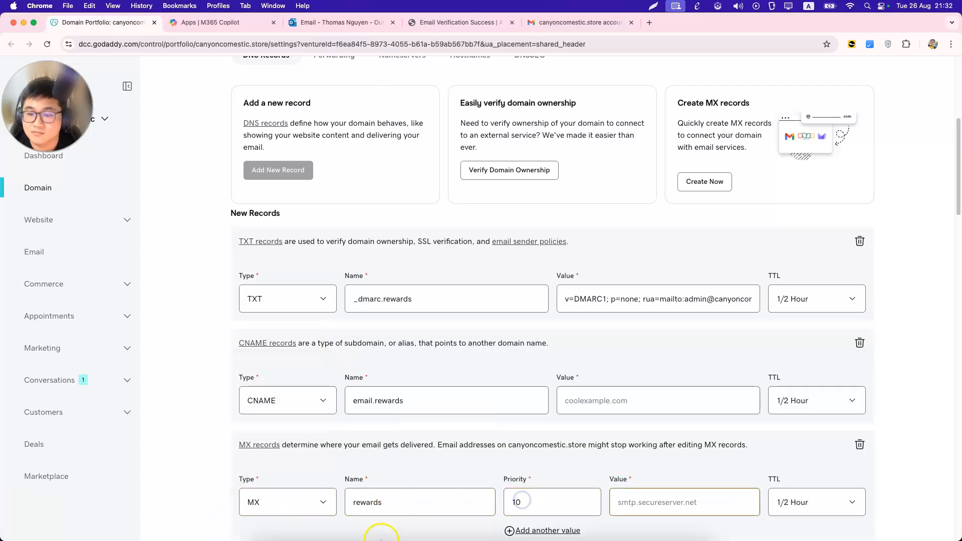
Set the MX record's value to mxa.mailgun.org, copied from Joy.
right_click(388, 523)
click(463, 171)
double_click(543, 288)
key(super+c)
right_click(388, 524)
click(428, 181)
click(652, 502)
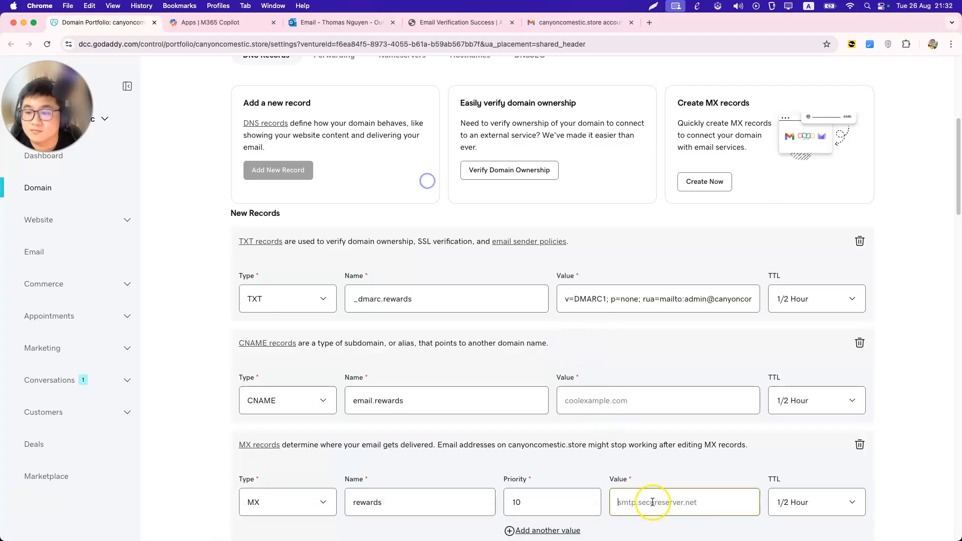
key(super+v)
scroll(653, 502, down, 4)
Add a second MX record named rewards with priority 10.
click(280, 393)
click(285, 458)
click(253, 501)
click(404, 451)
text(rewards)
key(Tab)
text(10)
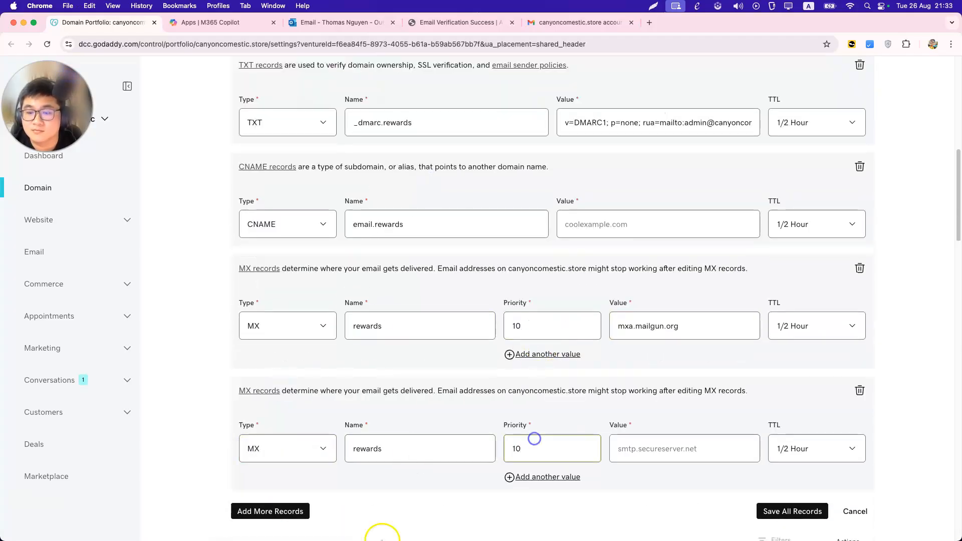
Set the second MX record's value to mxb.mailgun.org, copied from Joy.
right_click(388, 524)
click(430, 167)
double_click(547, 307)
key(super+c)
right_click(388, 524)
click(451, 178)
click(662, 437)
key(super+v)
Save all the new records and fill in the CNAME's mailgun.org target.
click(787, 514)
click(584, 129)
click(408, 523)
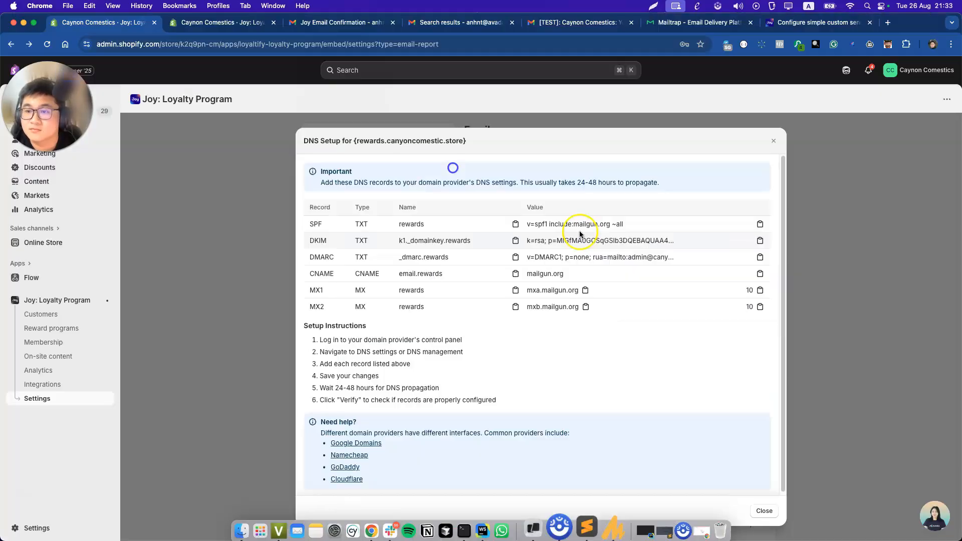
double_click(550, 274)
key(super+c)
right_click(388, 523)
click(450, 178)
click(651, 142)
key(super+v)
click(794, 463)
scroll(499, 274, up, 6)
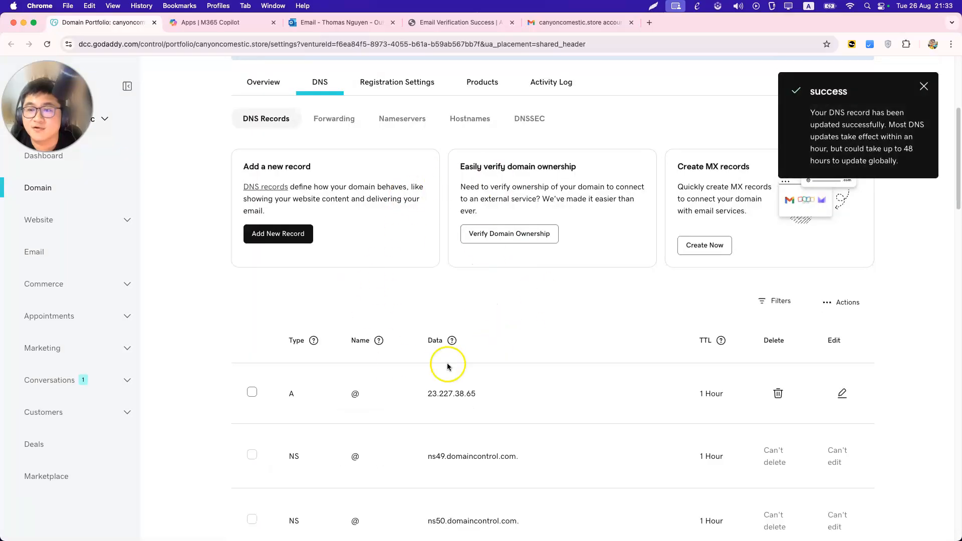
scroll(371, 134, down, 4)
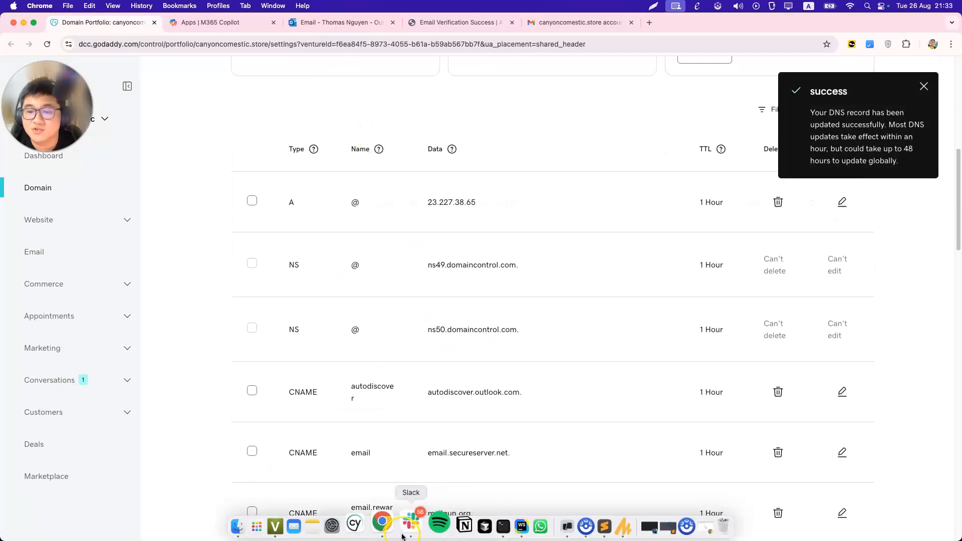
Close DNS Setup and re-run verification until rewards.canyoncomestic.store passes every DNS check.
right_click(394, 535)
click(404, 165)
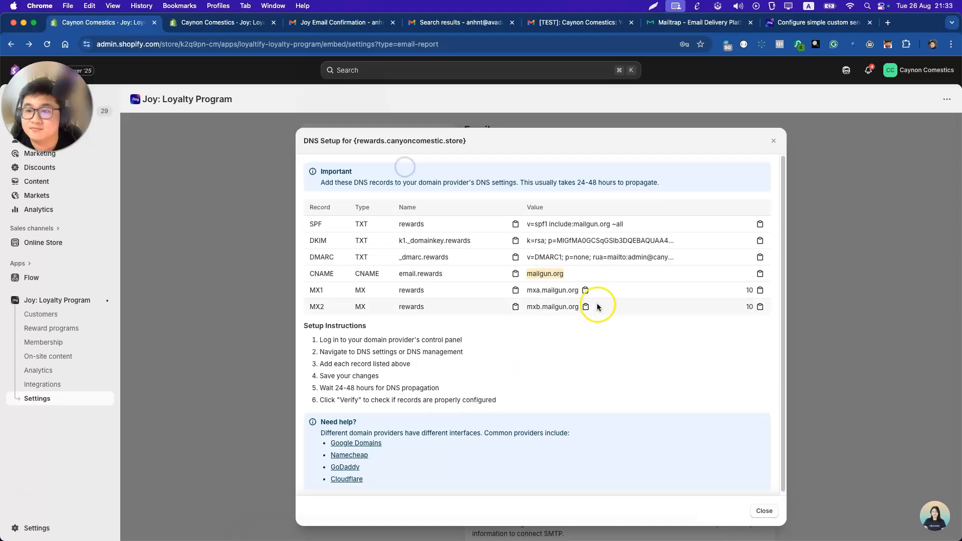
click(766, 511)
scroll(683, 413, down, 3)
click(715, 355)
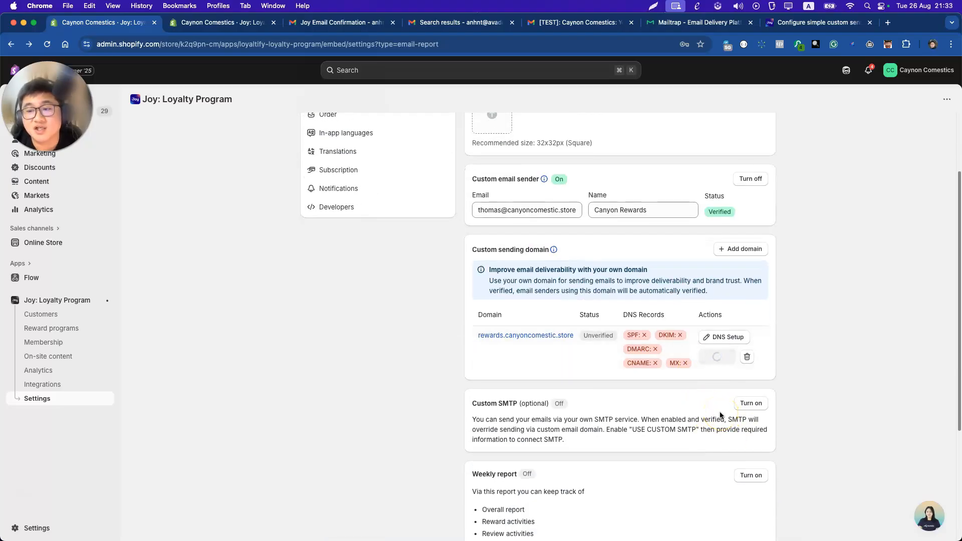
click(714, 356)
scroll(629, 252, up, 3)
click(714, 449)
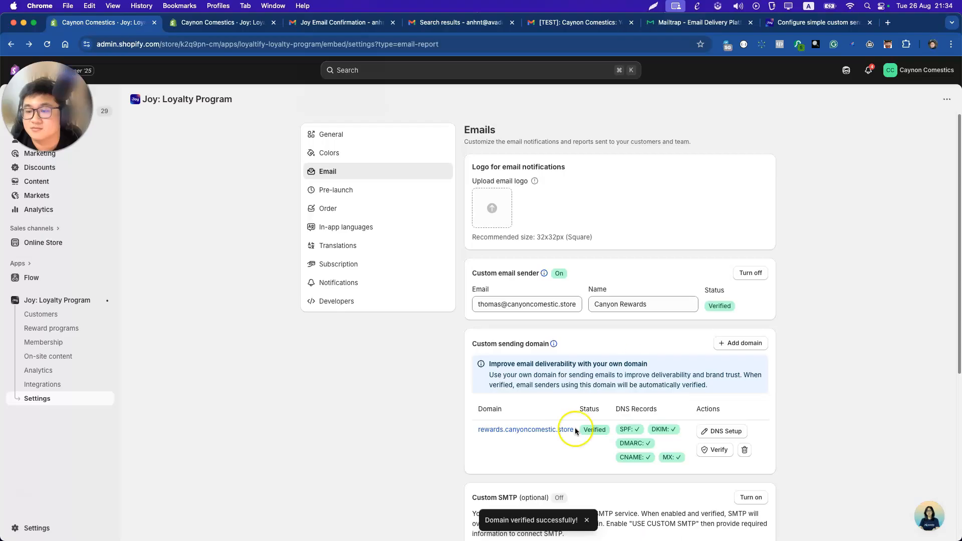
click(716, 450)
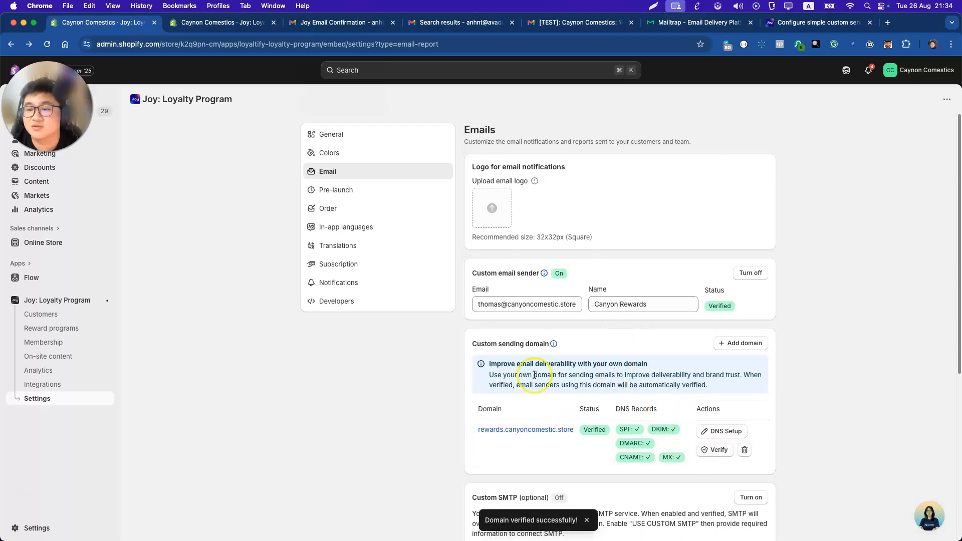
Edit the local part of the sender email address and verify it.
double_click(516, 305)
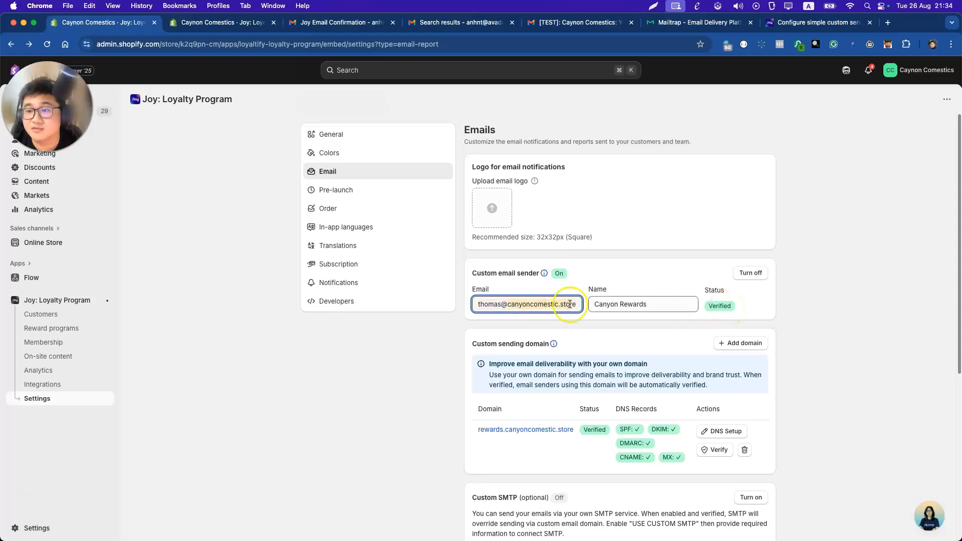
double_click(482, 304)
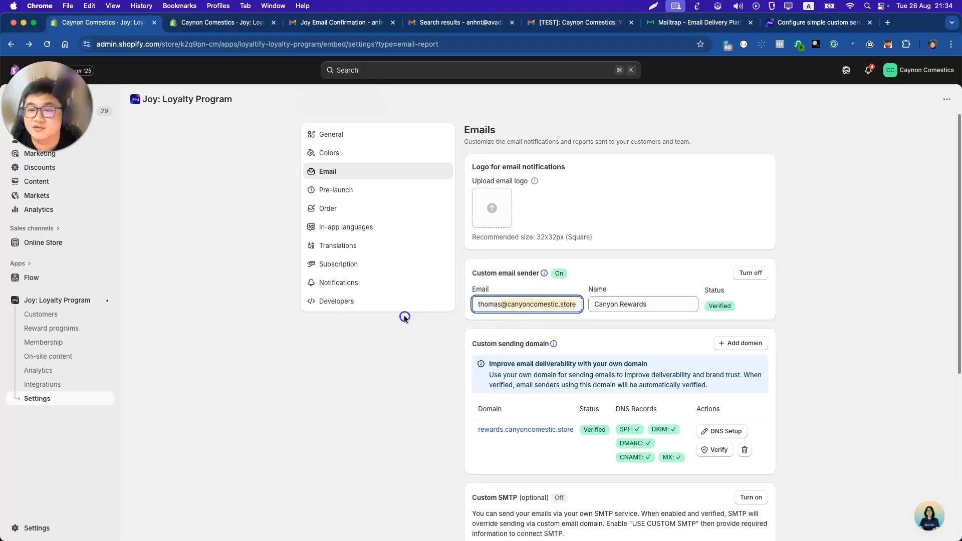
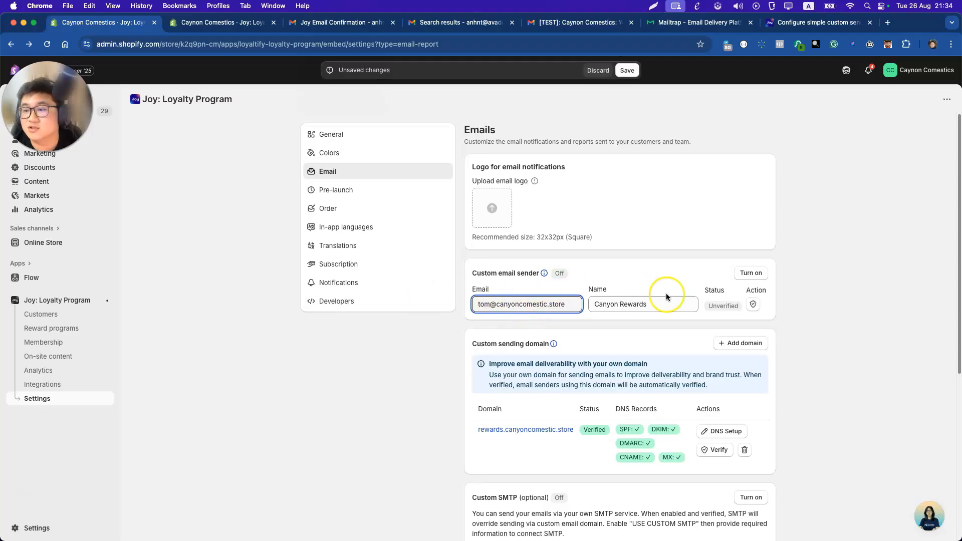
click(750, 305)
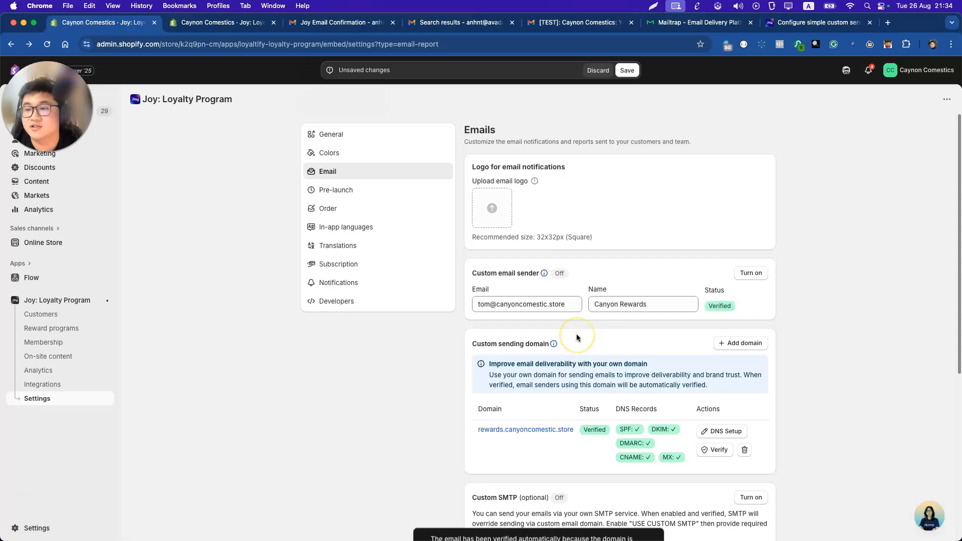
drag(490, 303, 449, 312)
Restore the sender address's original local part and verify it.
click(753, 304)
click(221, 22)
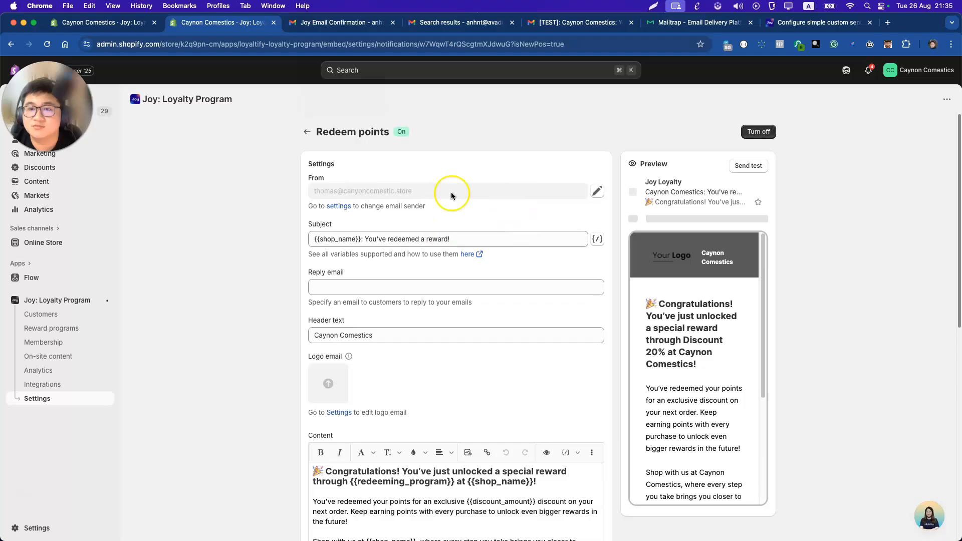
Send a Redeem points test email to the store owner's address.
click(745, 167)
click(464, 330)
key(Down)
key(Return)
key(Return)
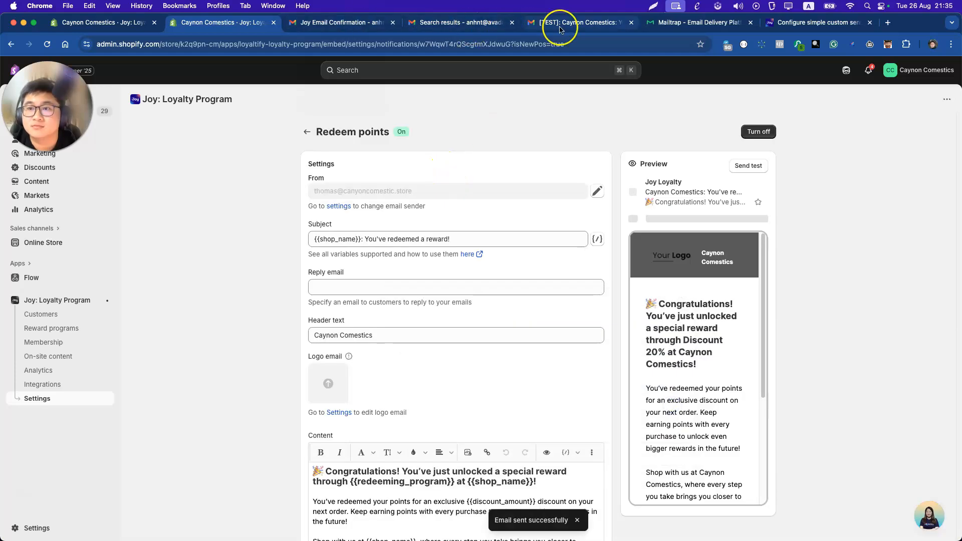
click(559, 22)
Open the newest [TEST] reward email in Gmail and check that it was mailed-by and signed-by rewards.canyoncomestic.store.
click(200, 128)
click(236, 151)
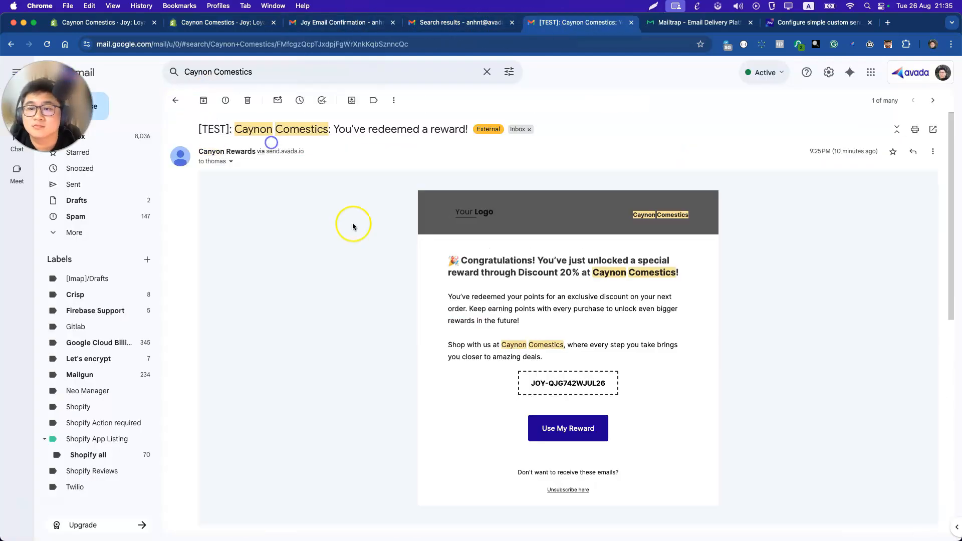
scroll(285, 195, down, 2)
scroll(240, 186, down, 5)
click(230, 206)
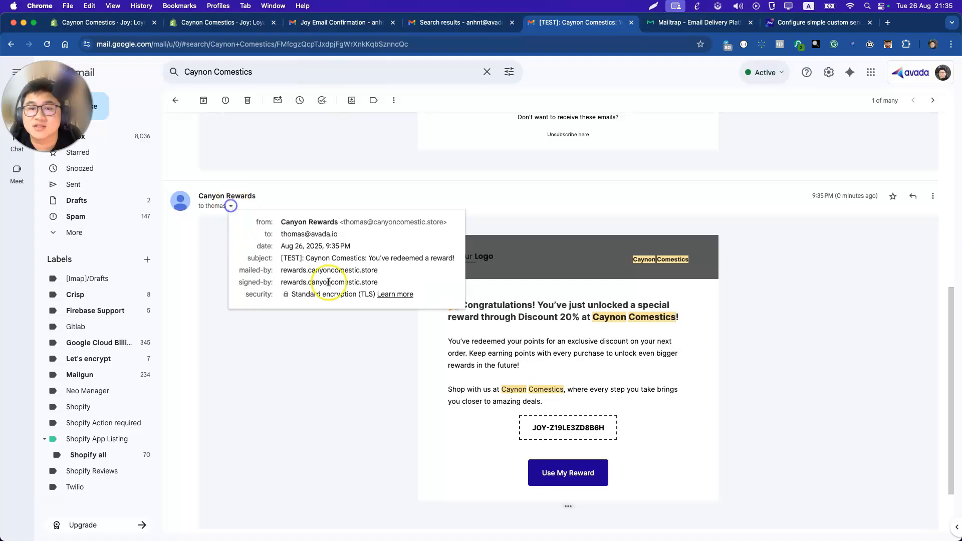
double_click(284, 273)
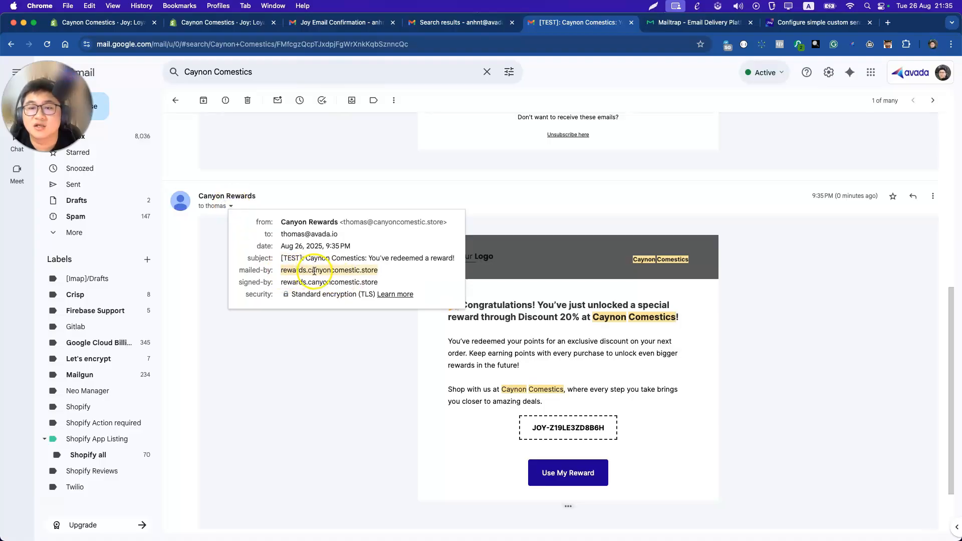
click(305, 219)
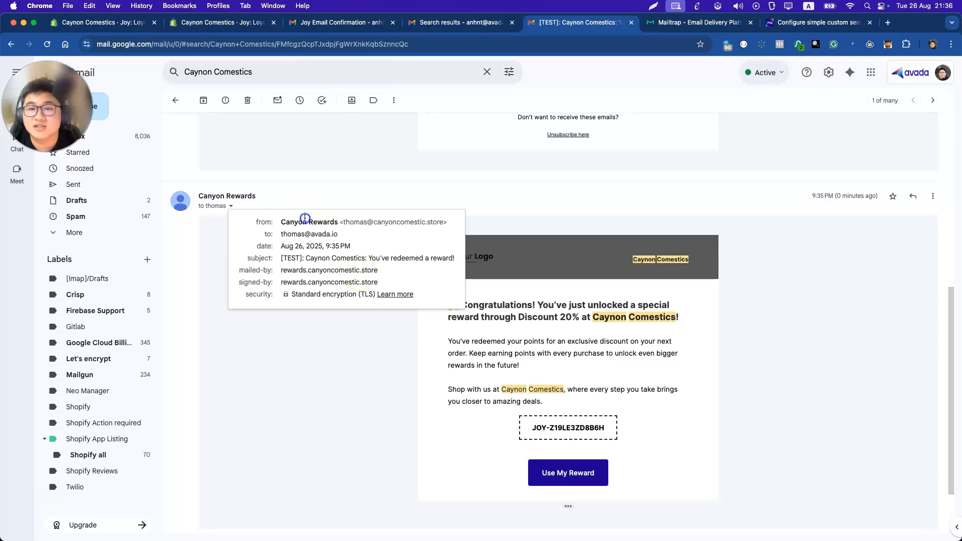
click(361, 360)
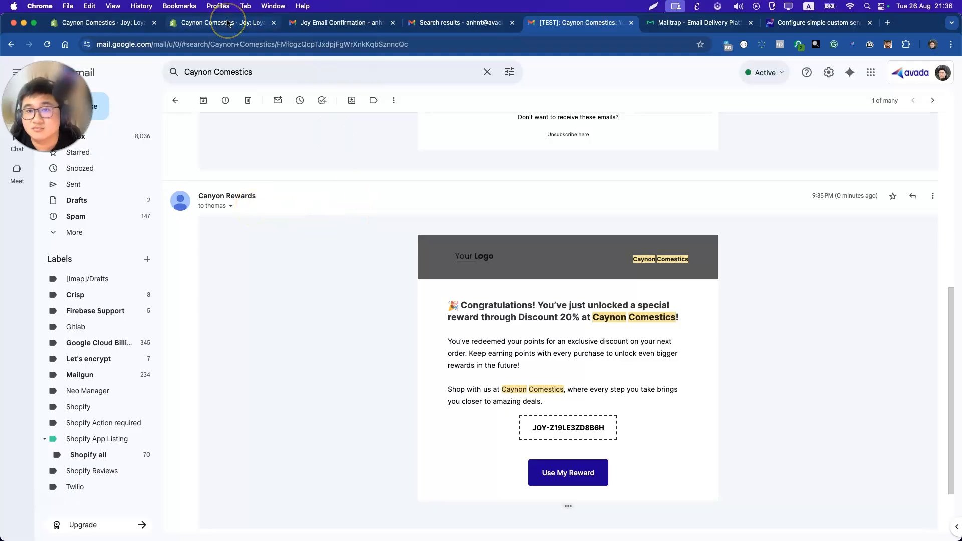
Search for Sender Score in a new tab and open the senderscore.org website.
click(886, 23)
text(se)
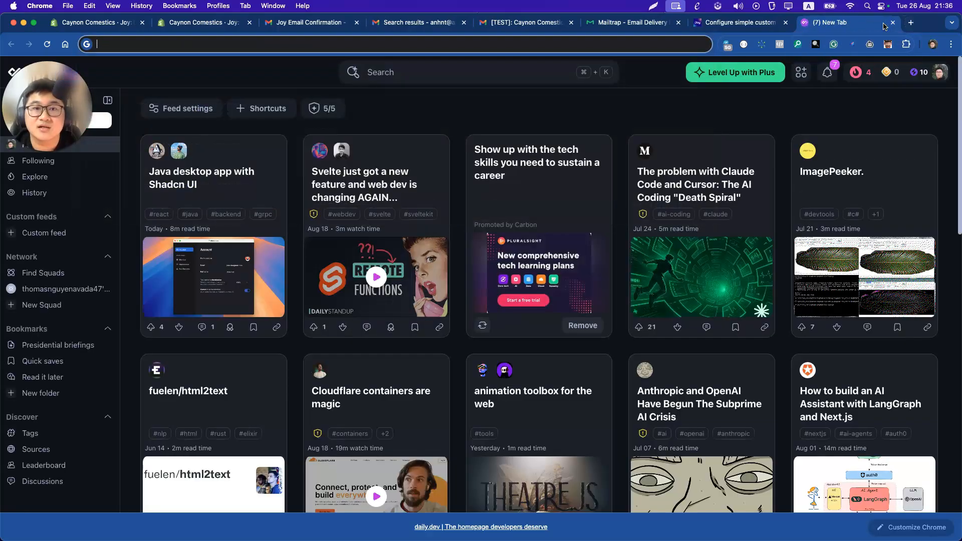
text(sender score domain)
key(Return)
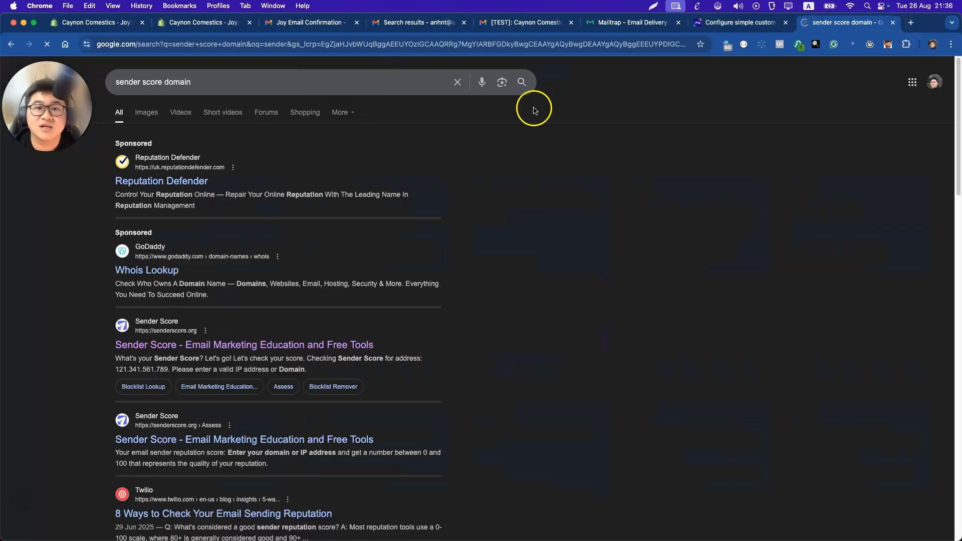
click(181, 343)
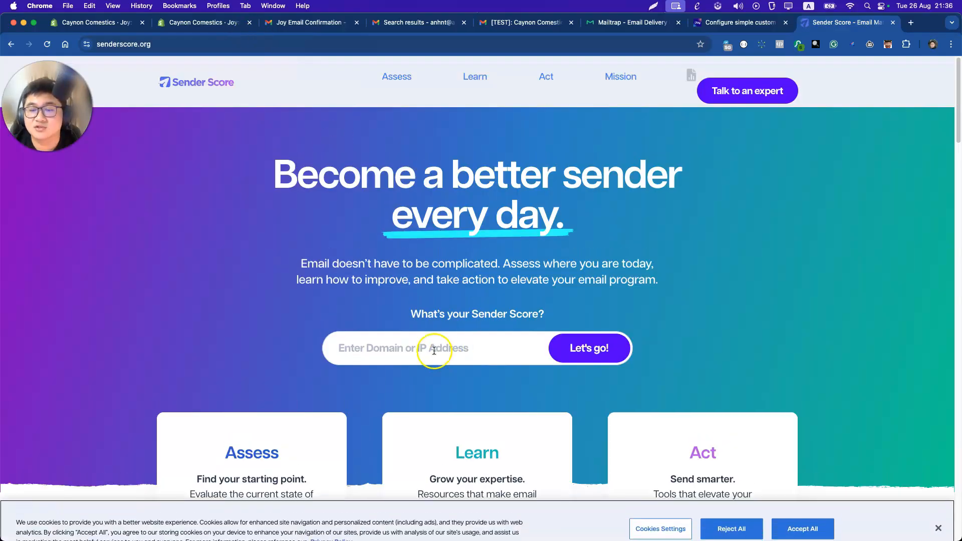
click(431, 348)
text(mailgun.org)
key(super+z)
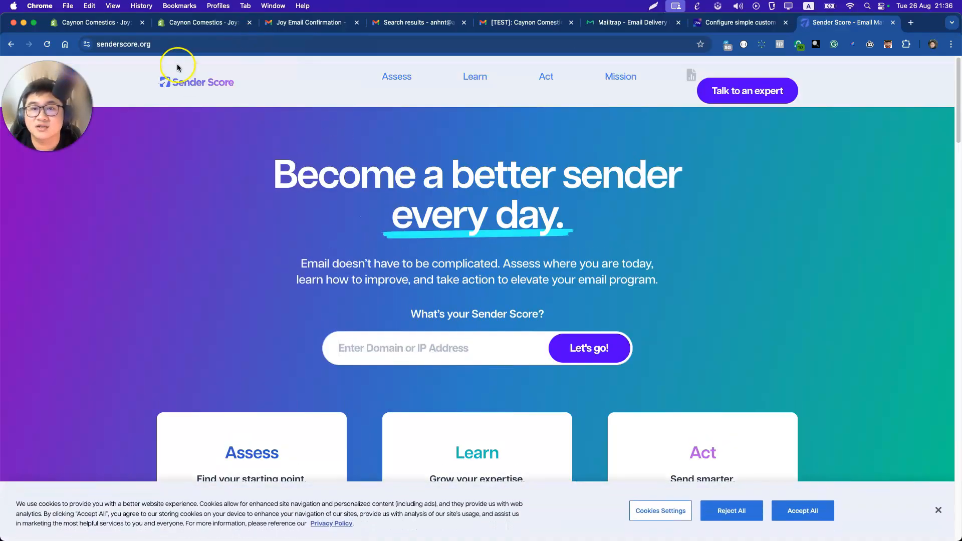
Copy the store domain from Joy's sender address and enter rewards.canyoncomestic.store in the lookup field.
click(181, 22)
click(346, 191)
click(411, 192)
key(cmd+c)
click(818, 26)
click(401, 348)
key(cmd+v)
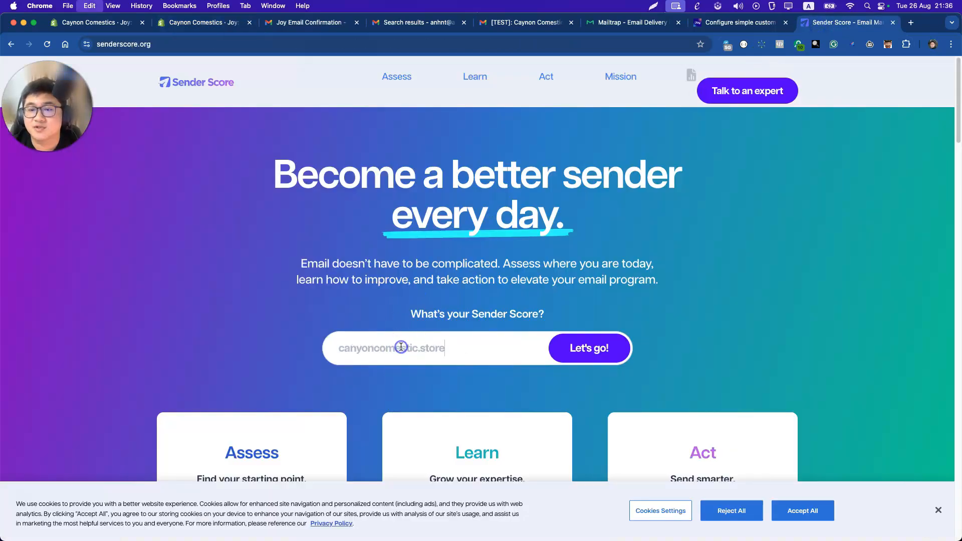
click(339, 349)
text(rewards.)
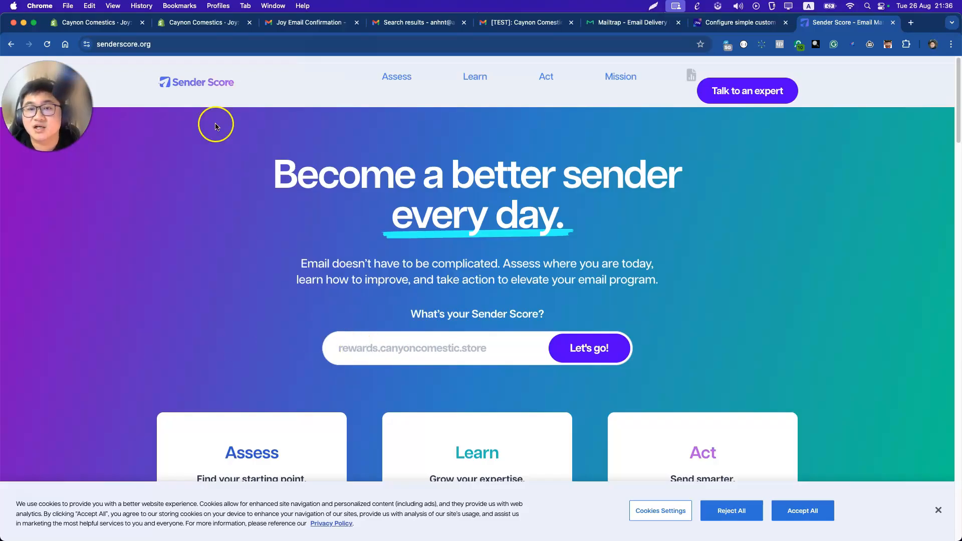
click(225, 23)
click(103, 26)
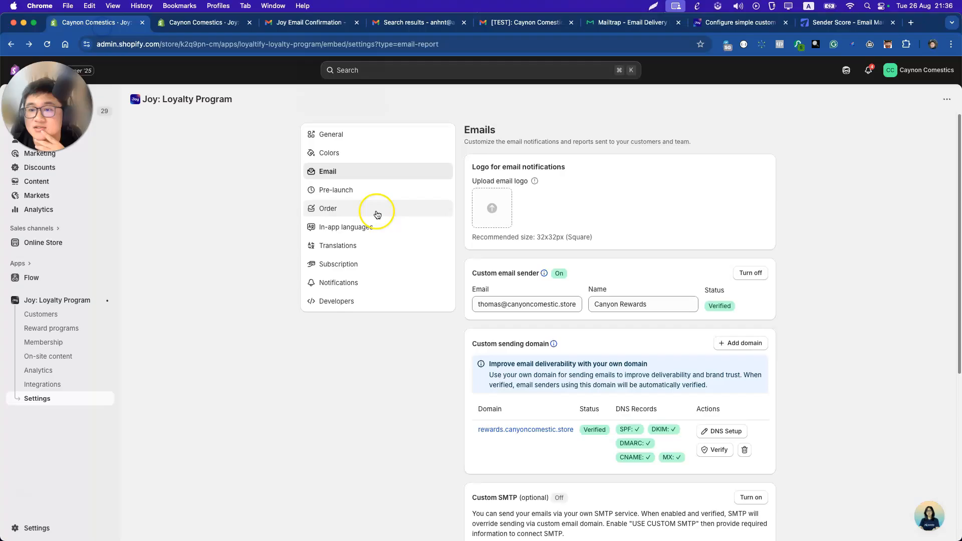
scroll(546, 254, down, 5)
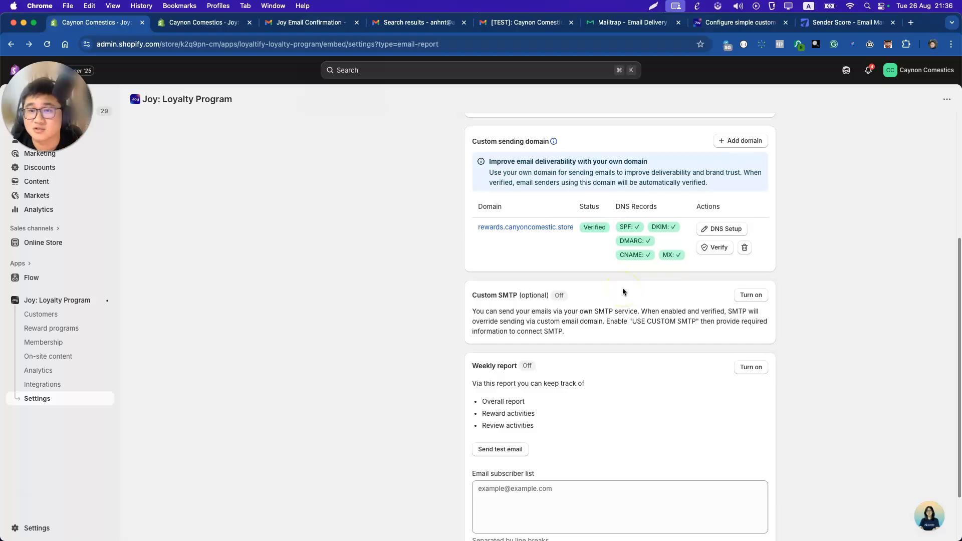
click(751, 295)
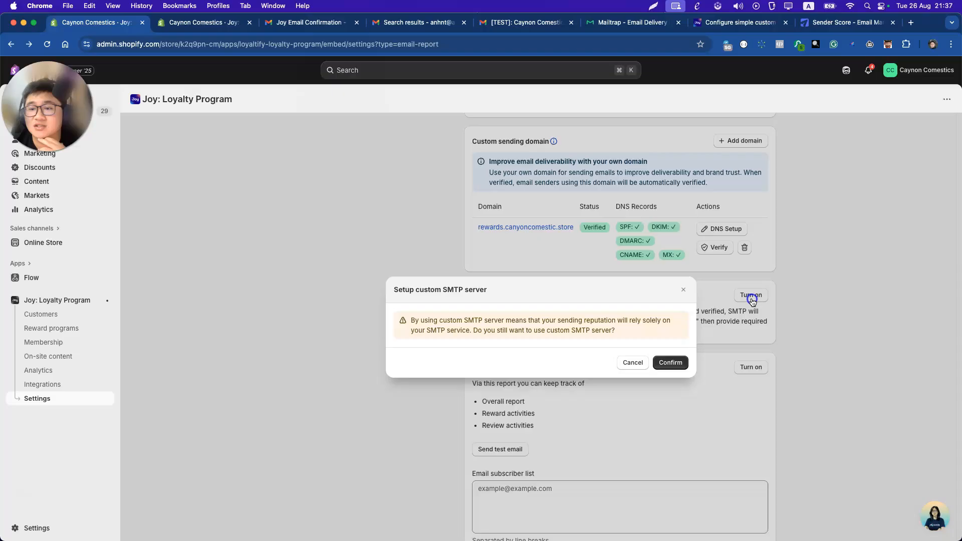
click(671, 363)
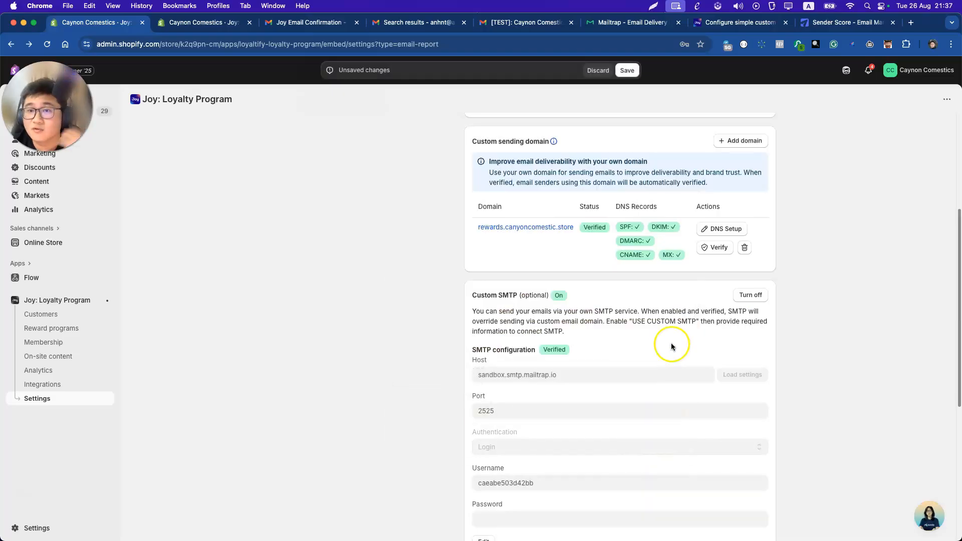
scroll(664, 341, up, 2)
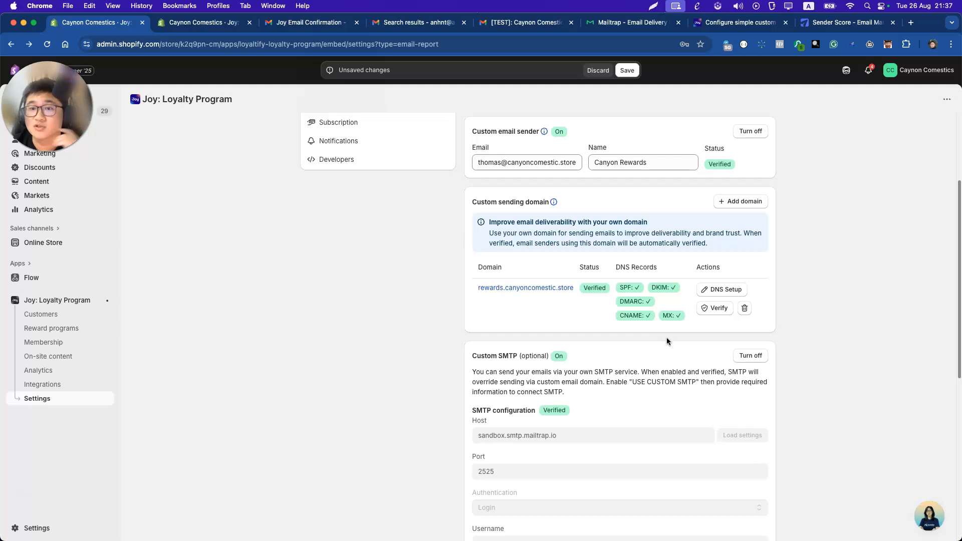
scroll(533, 320, down, 5)
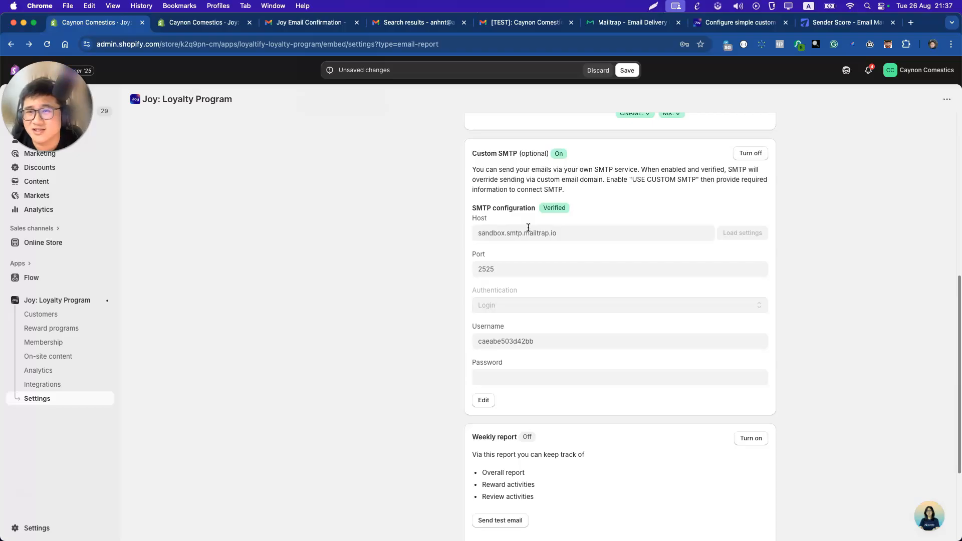
Refresh the Mailtrap sandbox inbox, then review the SMTP host and port in Joy's settings.
click(608, 25)
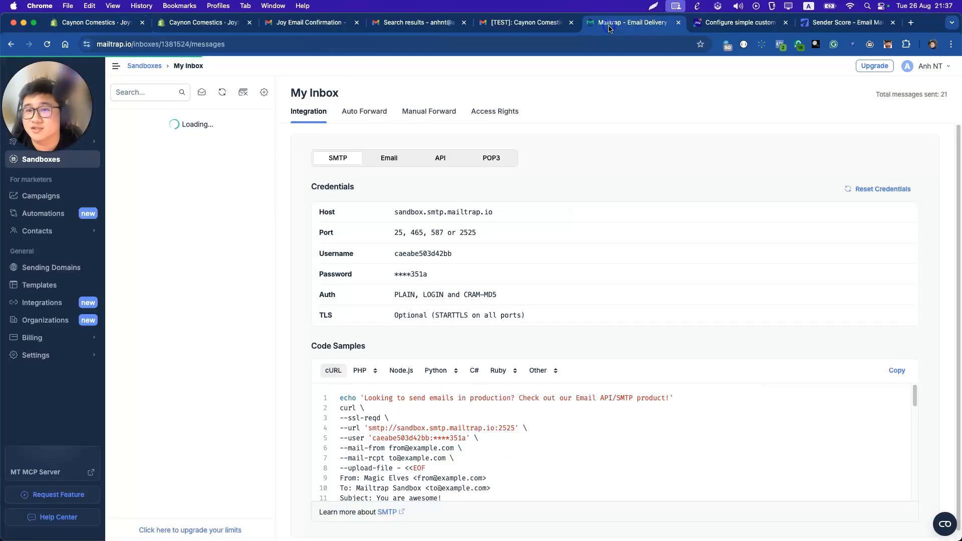
click(222, 92)
click(84, 26)
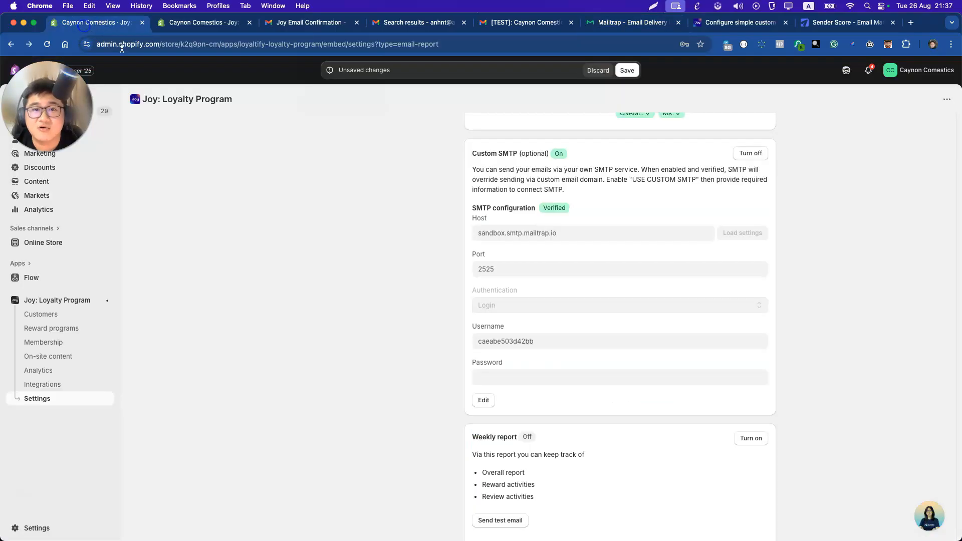
double_click(487, 237)
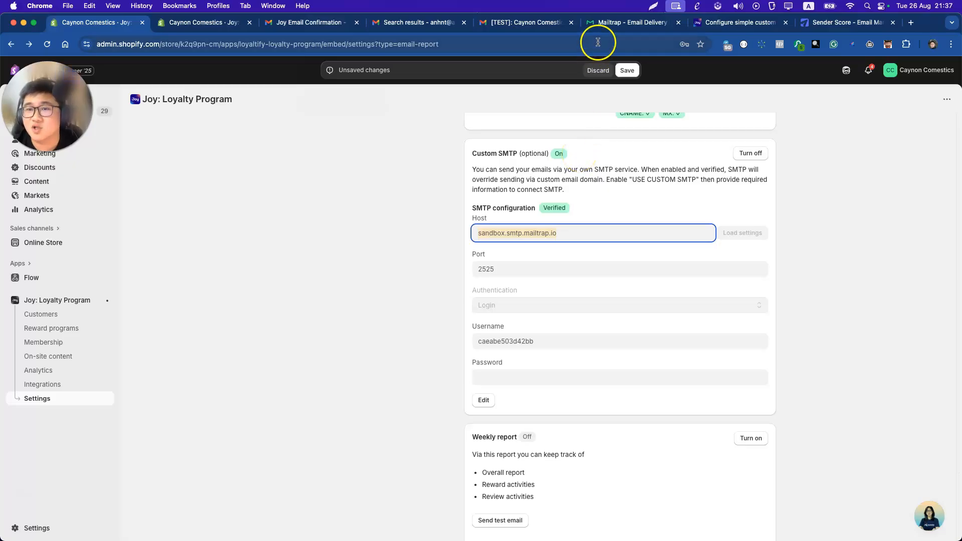
double_click(495, 269)
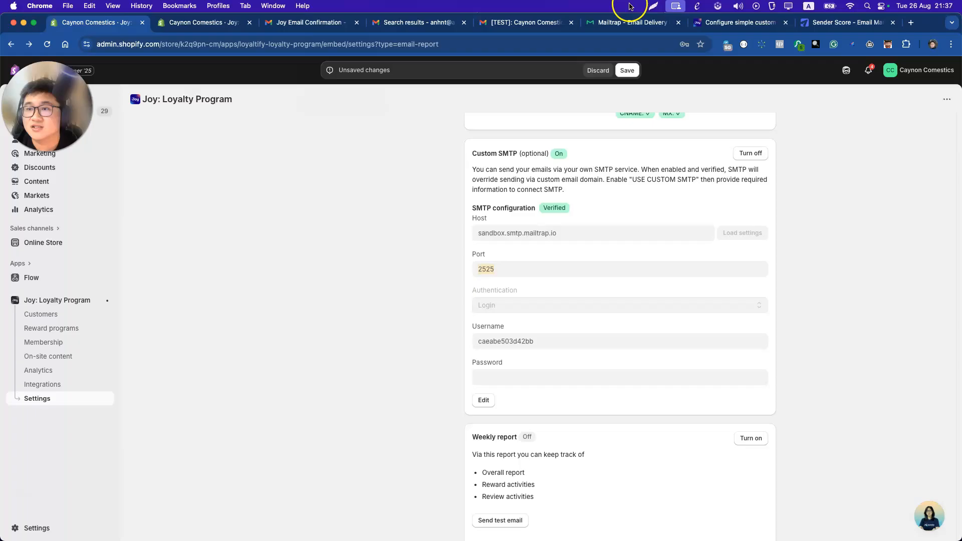
Paste the Mailtrap SMTP password into Joy's SMTP config, verify it and send the test email.
click(630, 22)
click(410, 274)
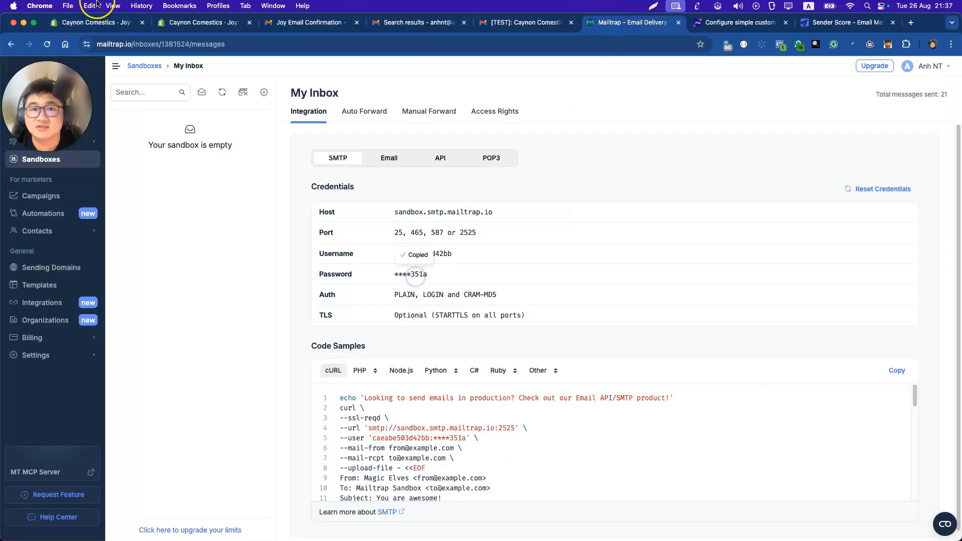
click(97, 22)
click(526, 377)
key(super+v)
click(529, 403)
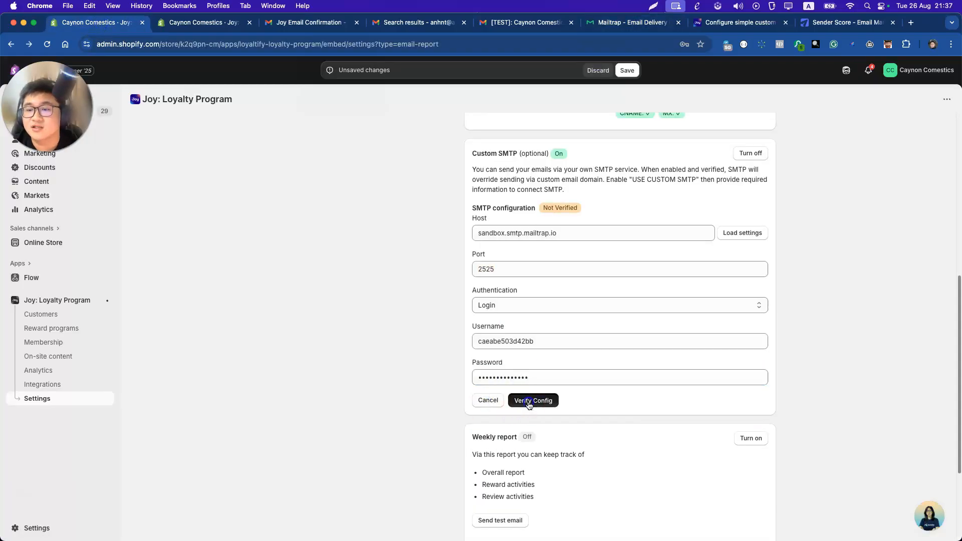
click(670, 380)
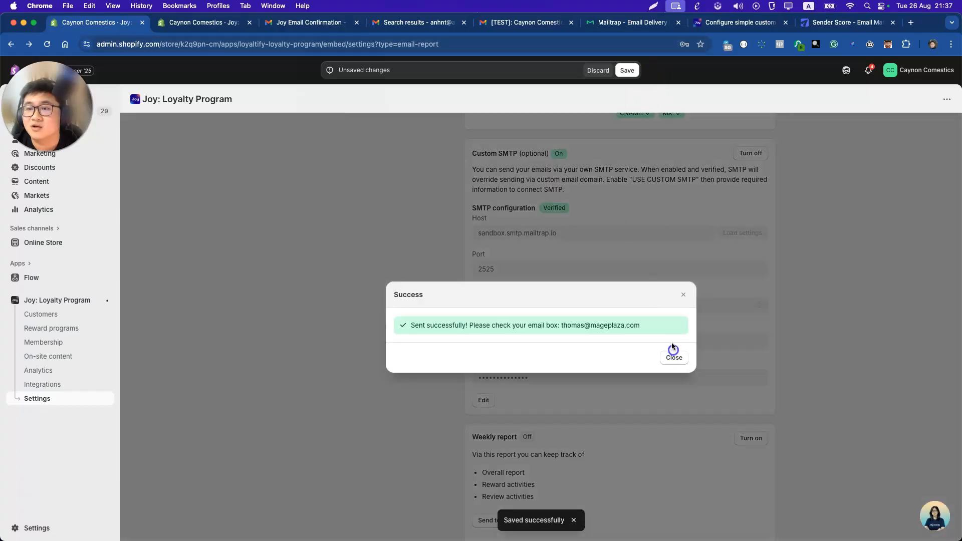
click(672, 350)
click(626, 22)
Refresh the Mailtrap inbox, open the 'Joy Loyalty: Test email' message, then go back to Joy's settings.
click(222, 93)
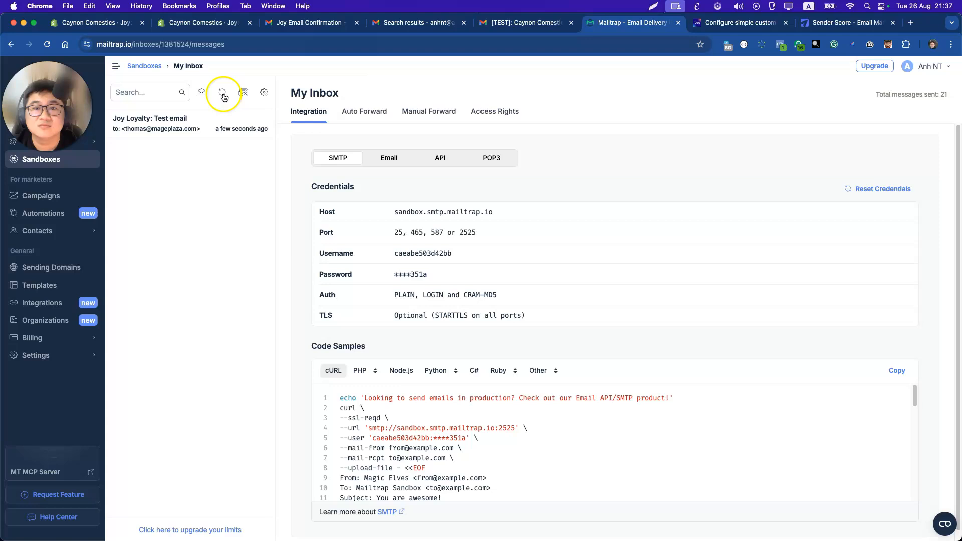
click(199, 132)
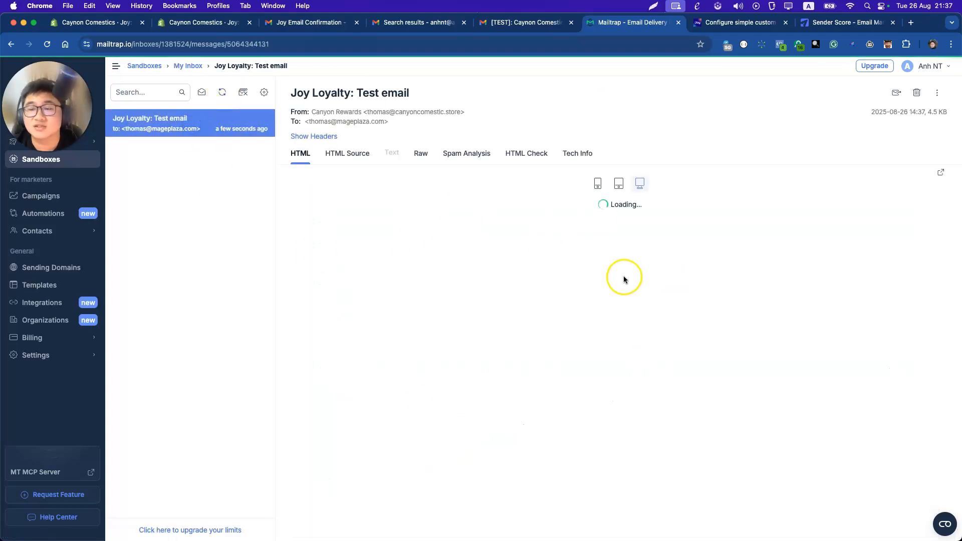
click(93, 22)
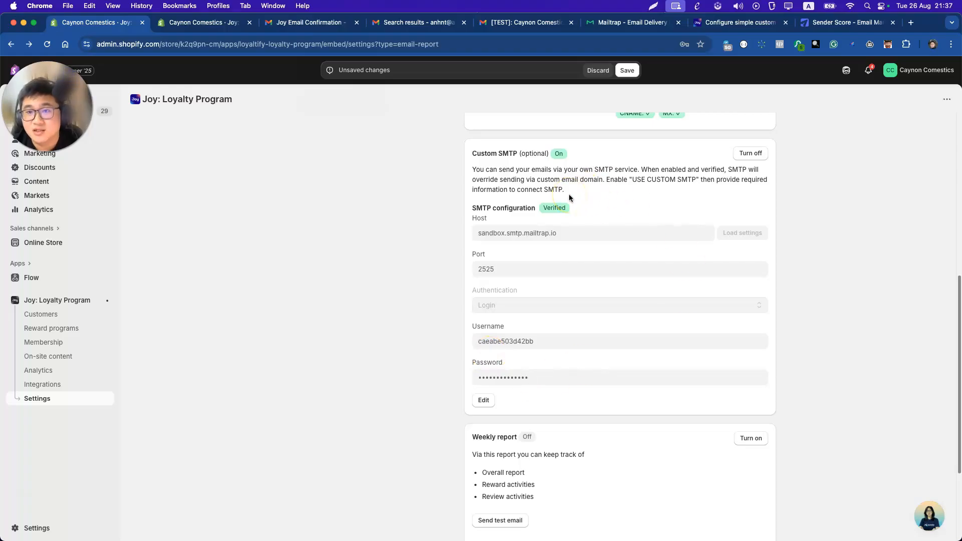
click(510, 230)
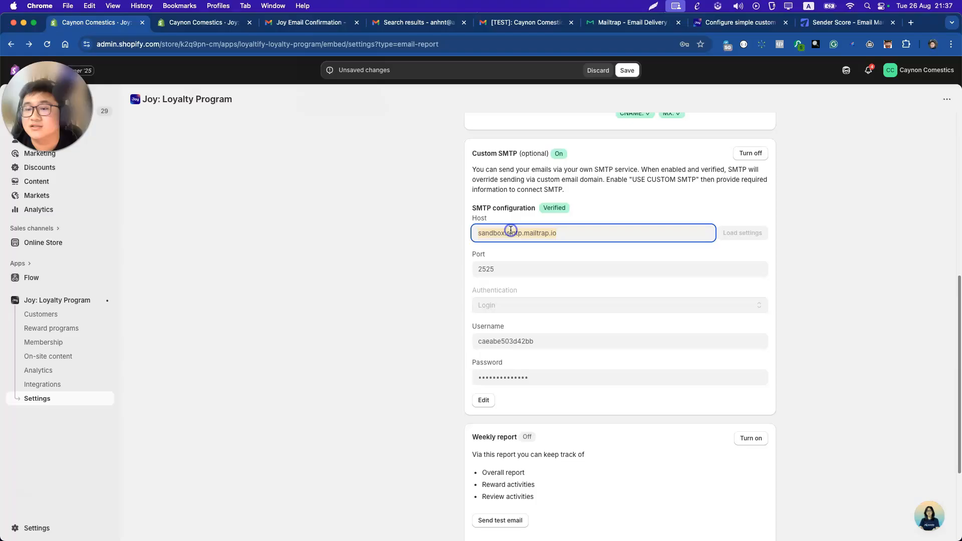
click(493, 263)
double_click(508, 234)
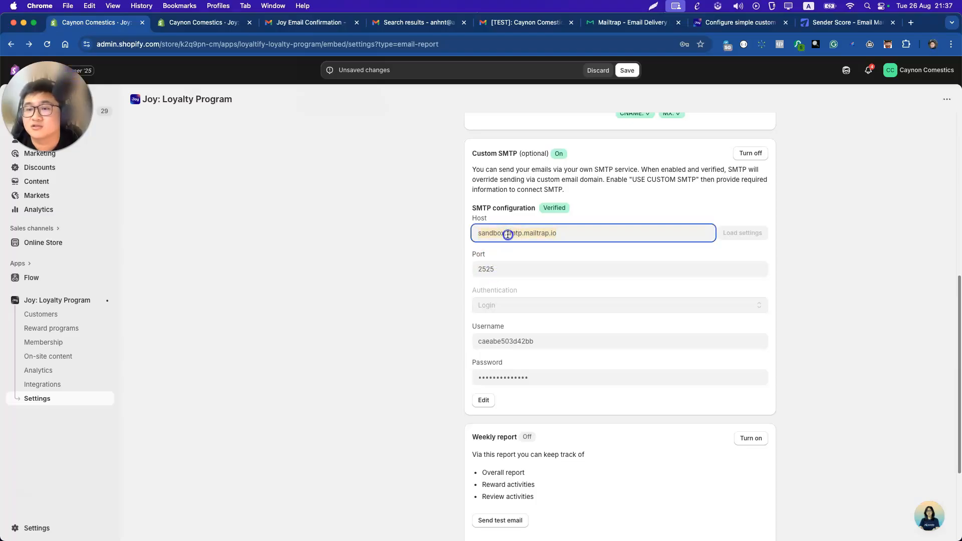
click(498, 305)
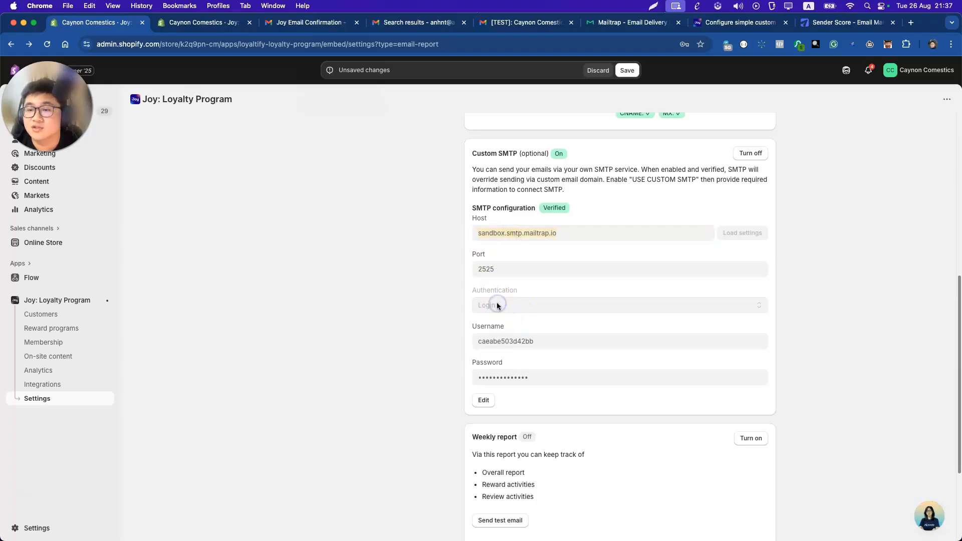
click(494, 340)
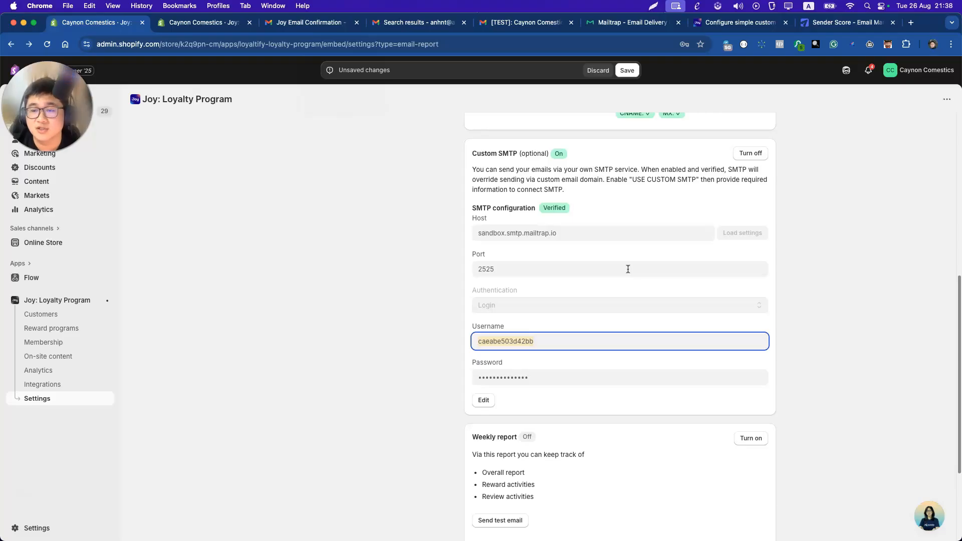
scroll(627, 269, up, 5)
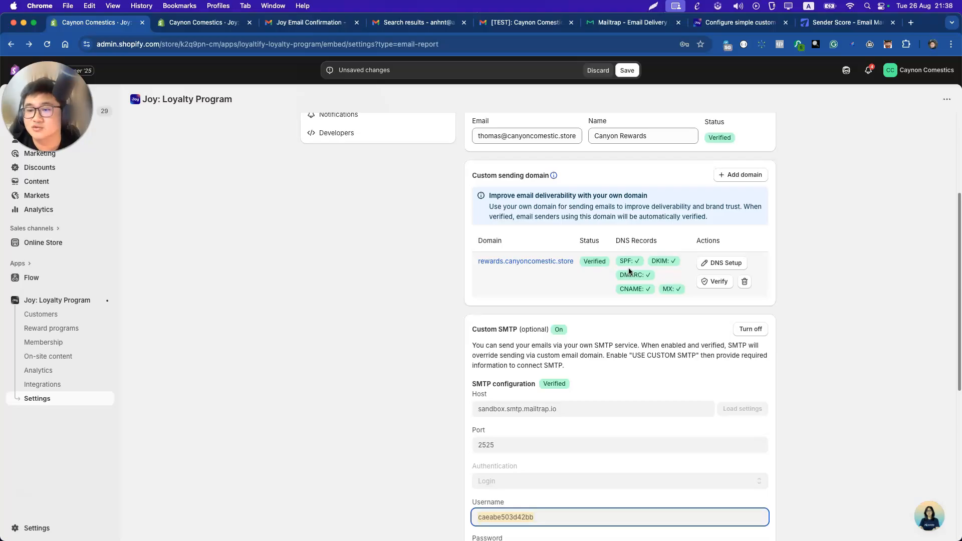
scroll(630, 271, up, 2)
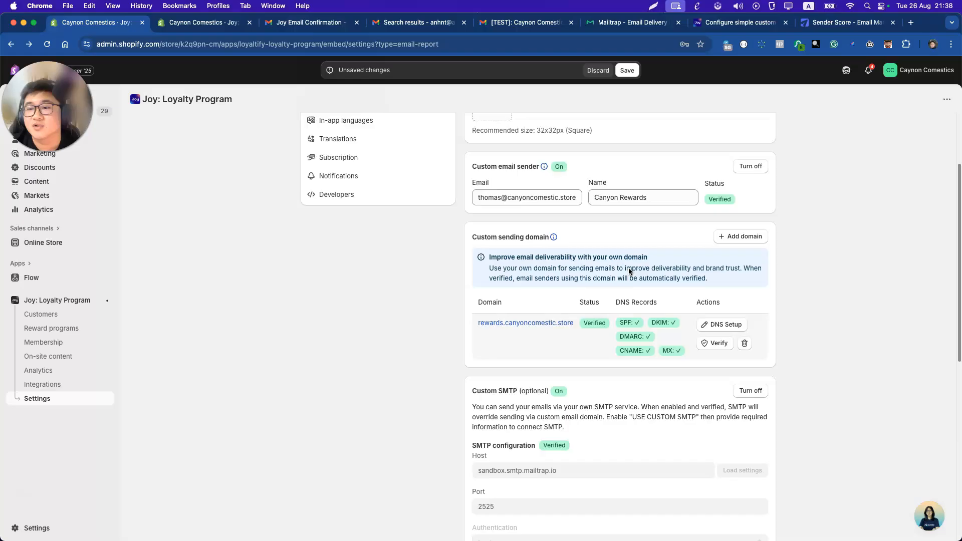